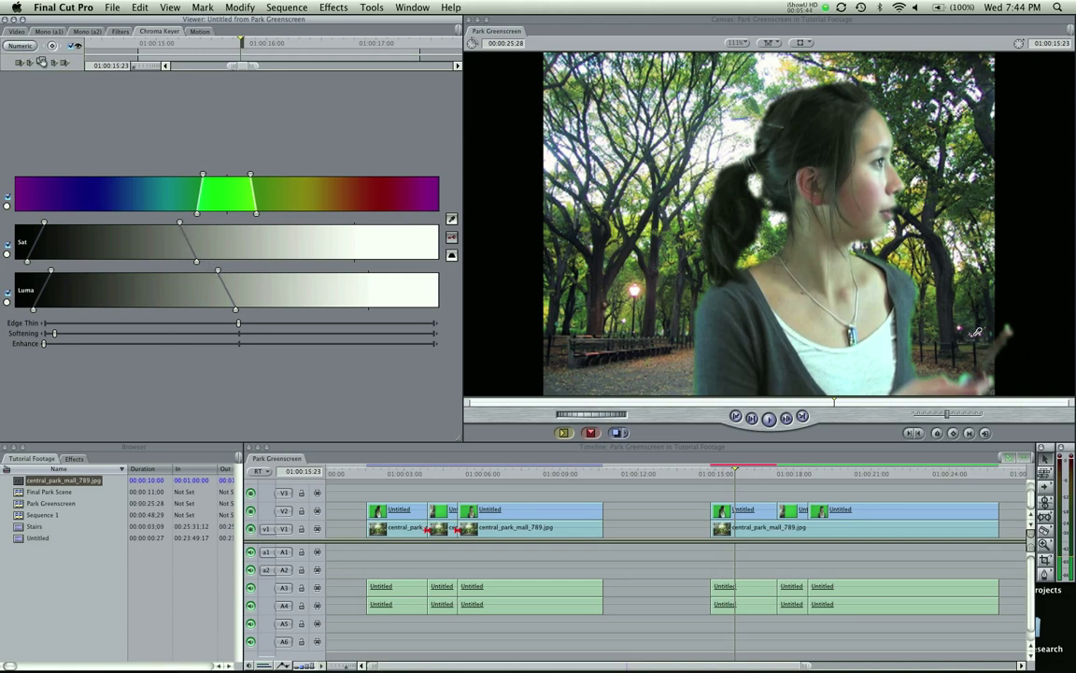
# Step: Extend the Chroma Keyer's Luma range nearly to white and set its Sat range from near black to about four fifths
pyautogui.click(218, 272)
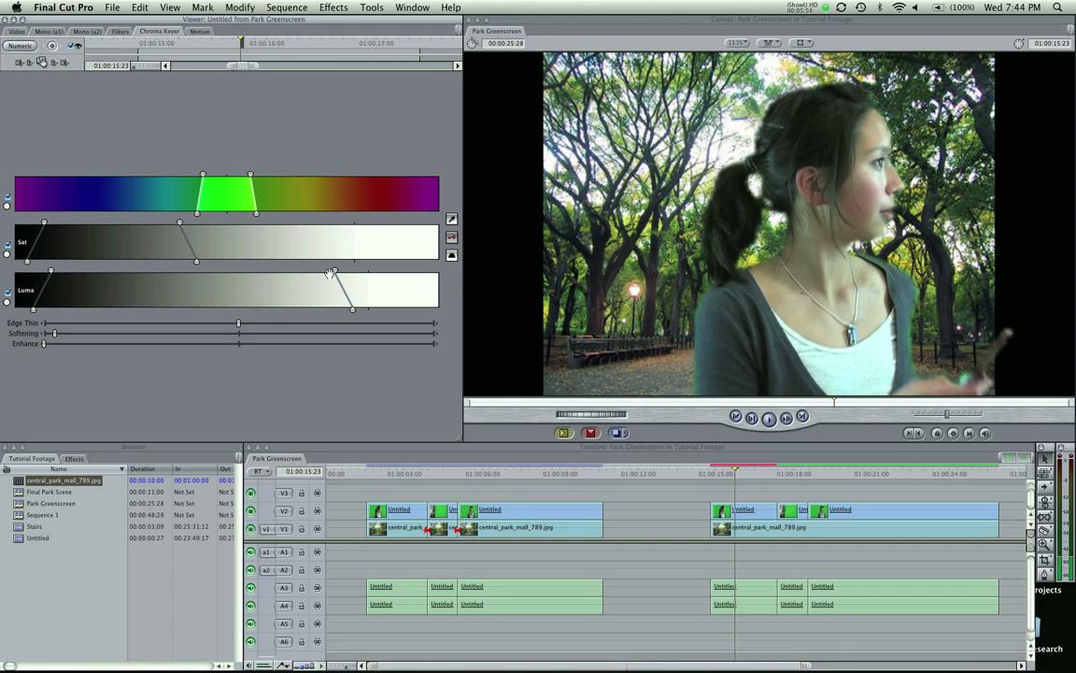
pyautogui.moveTo(335, 271); pyautogui.dragTo(411, 271)
pyautogui.moveTo(180, 224); pyautogui.dragTo(411, 222)
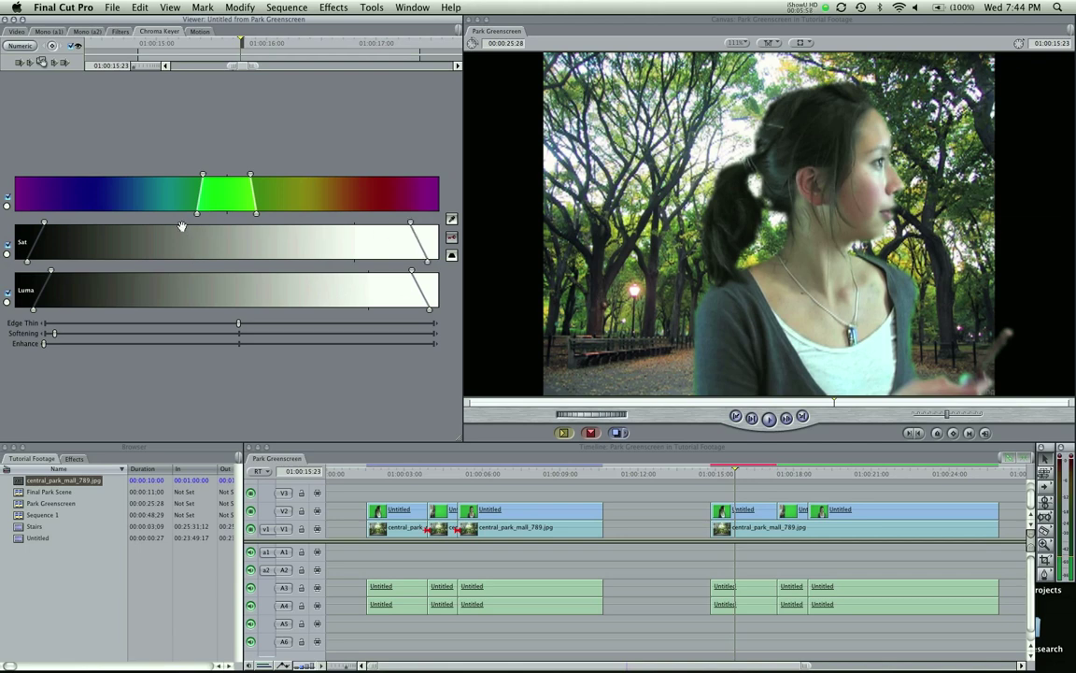
pyautogui.moveTo(47, 224); pyautogui.dragTo(15, 222)
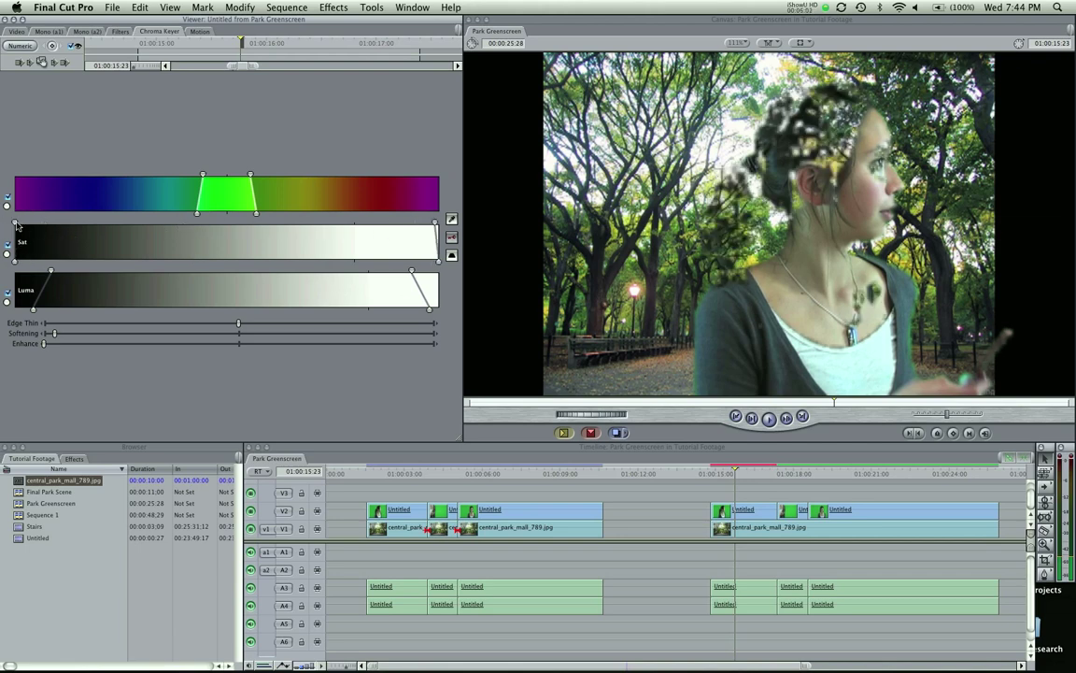
pyautogui.moveTo(15, 223); pyautogui.dragTo(52, 223)
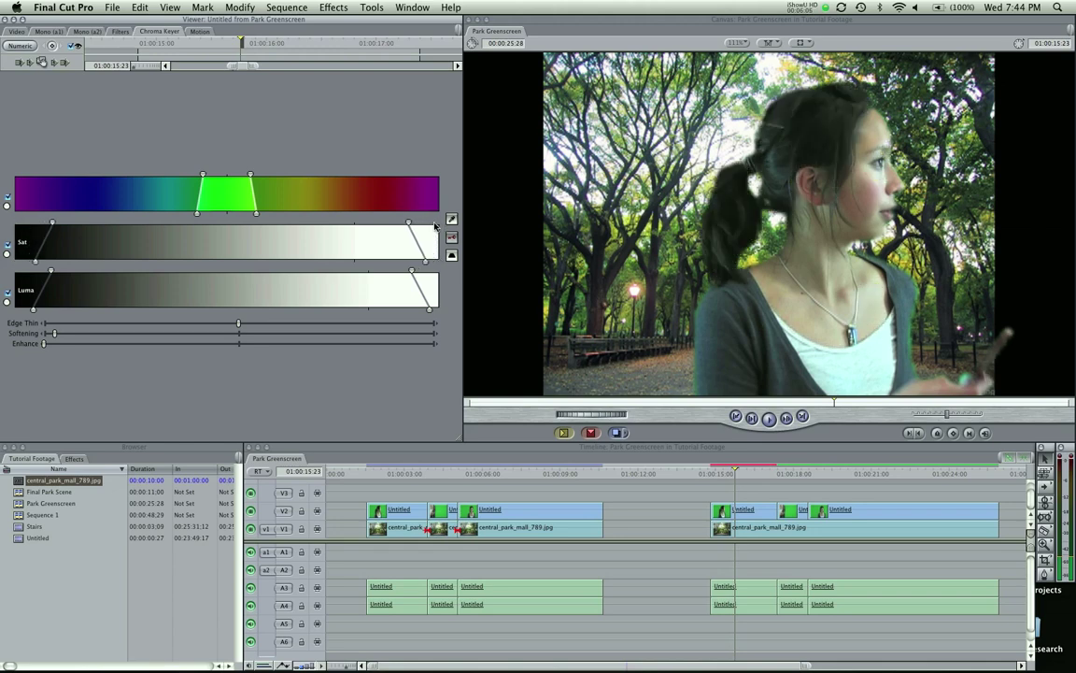
pyautogui.moveTo(435, 222); pyautogui.dragTo(396, 222)
pyautogui.moveTo(406, 244); pyautogui.dragTo(360, 245)
# Step: Apply the Color Smoothing - 4:1:1 key filter to the first green-screen clip of the second clip group on V2
pyautogui.moveTo(756, 470)
pyautogui.mouseDown()
pyautogui.moveTo(766, 472)
pyautogui.moveTo(745, 476)
pyautogui.mouseUp()
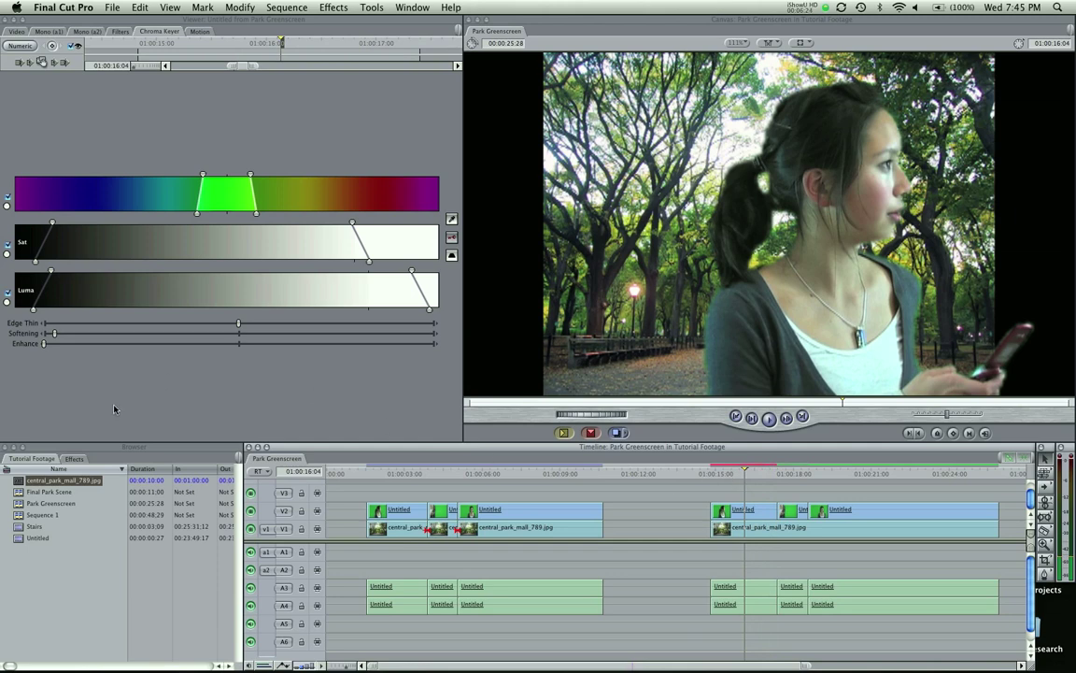
pyautogui.click(74, 458)
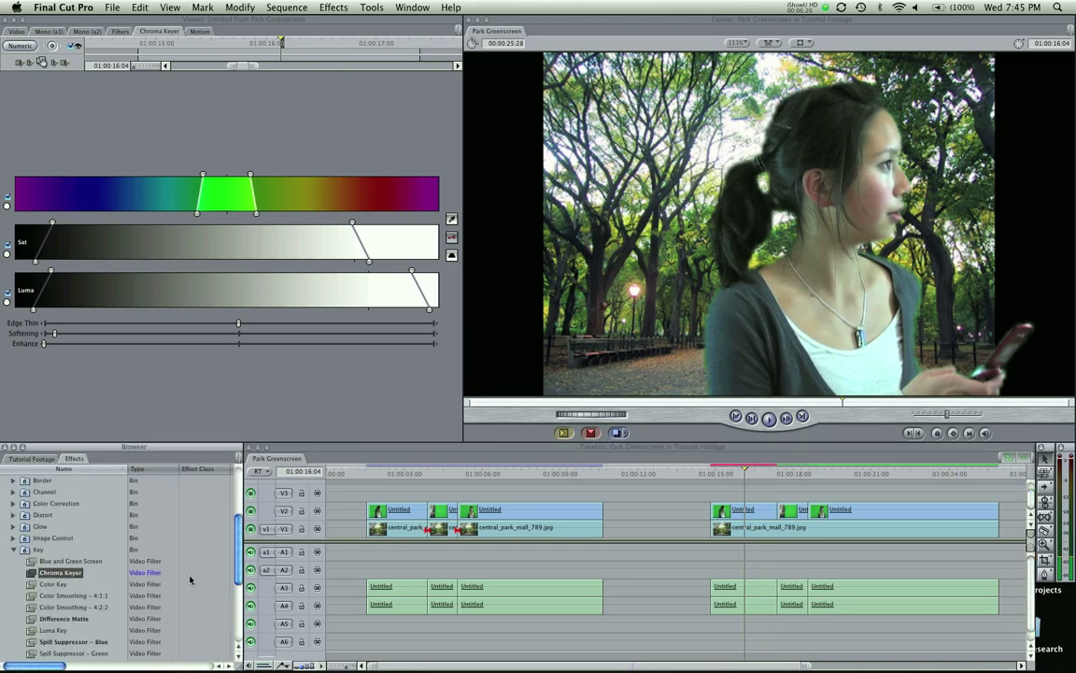
pyautogui.scroll(-2, 61, 575)
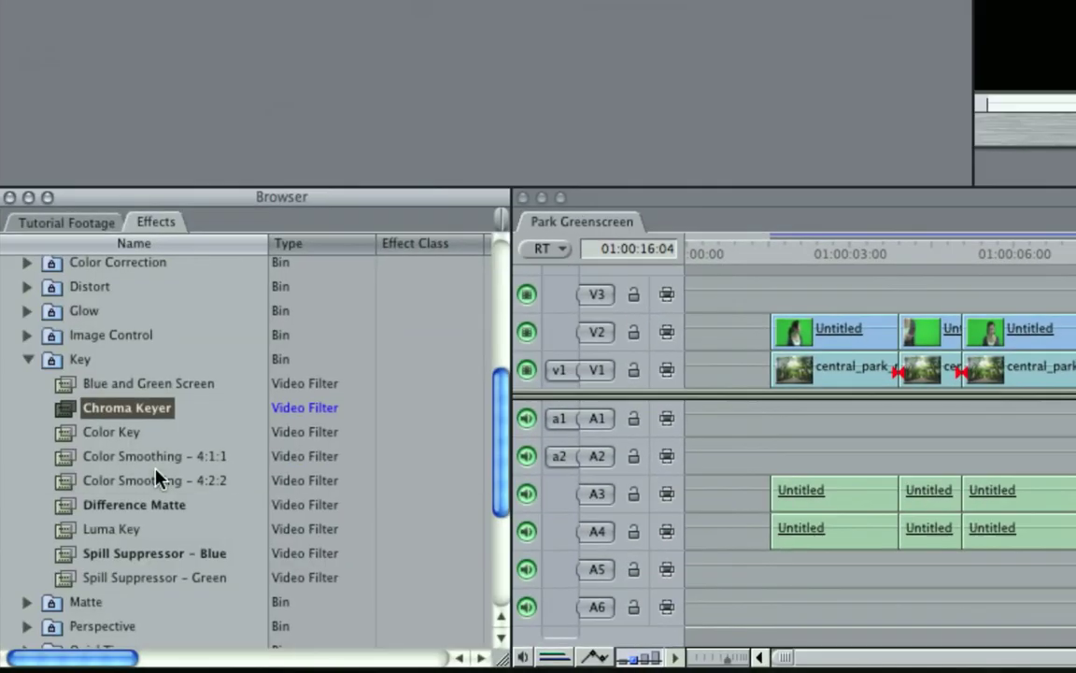
pyautogui.click(154, 458)
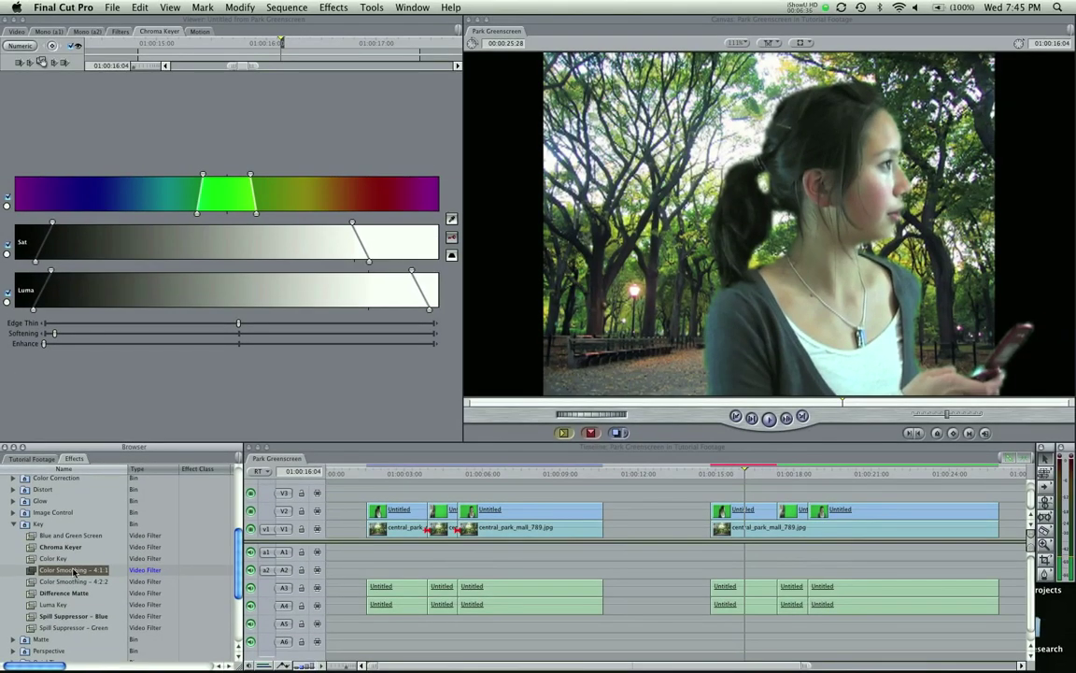
pyautogui.moveTo(155, 457); pyautogui.dragTo(762, 507)
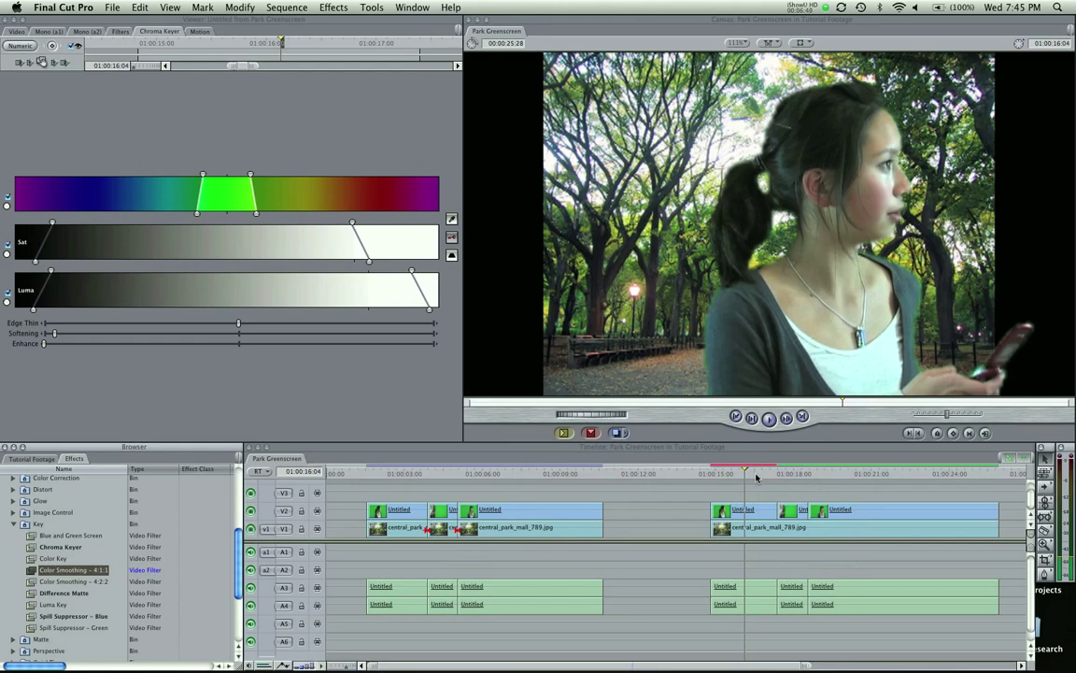
# Step: Slightly raise the Chroma Keyer's Softening and Enhance amounts and set Edge Thin to its midpoint
pyautogui.press('space')
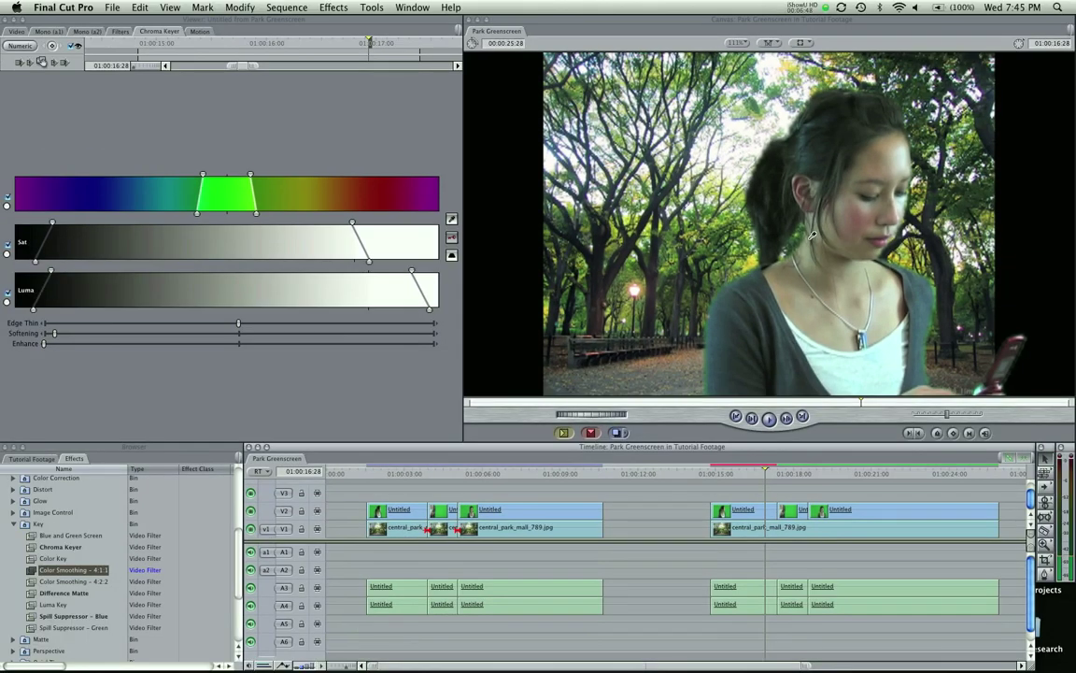
pyautogui.moveTo(747, 470)
pyautogui.mouseDown()
pyautogui.moveTo(731, 475)
pyautogui.moveTo(757, 474)
pyautogui.mouseUp()
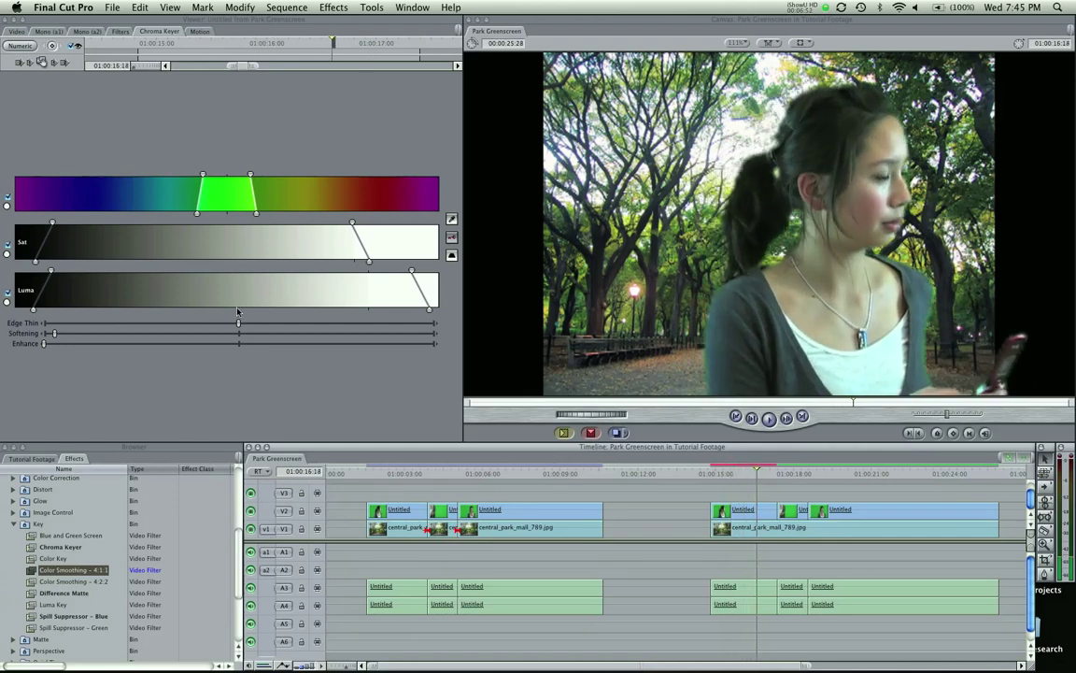
pyautogui.click(58, 336)
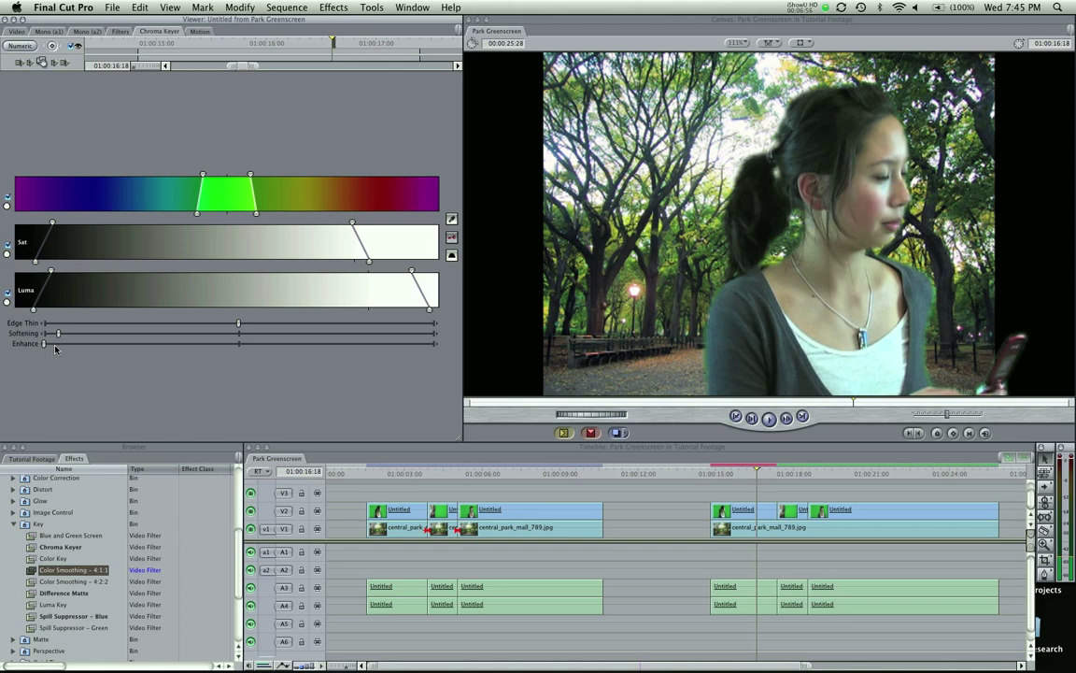
pyautogui.moveTo(240, 323)
pyautogui.mouseDown()
pyautogui.moveTo(23, 326)
pyautogui.moveTo(3, 293)
pyautogui.moveTo(434, 322)
pyautogui.moveTo(238, 323)
pyautogui.mouseUp()
pyautogui.moveTo(235, 325)
pyautogui.mouseDown()
pyautogui.moveTo(221, 324)
pyautogui.moveTo(269, 324)
pyautogui.moveTo(243, 324)
pyautogui.mouseUp()
pyautogui.moveTo(46, 345)
pyautogui.mouseDown()
pyautogui.moveTo(285, 344)
pyautogui.moveTo(61, 348)
pyautogui.mouseUp()
# Step: Copy the first clip's Chroma Keyer filter onto the other two green-screen clips of the second group on V2
pyautogui.moveTo(827, 473); pyautogui.dragTo(746, 479)
pyautogui.doubleClick(754, 515)
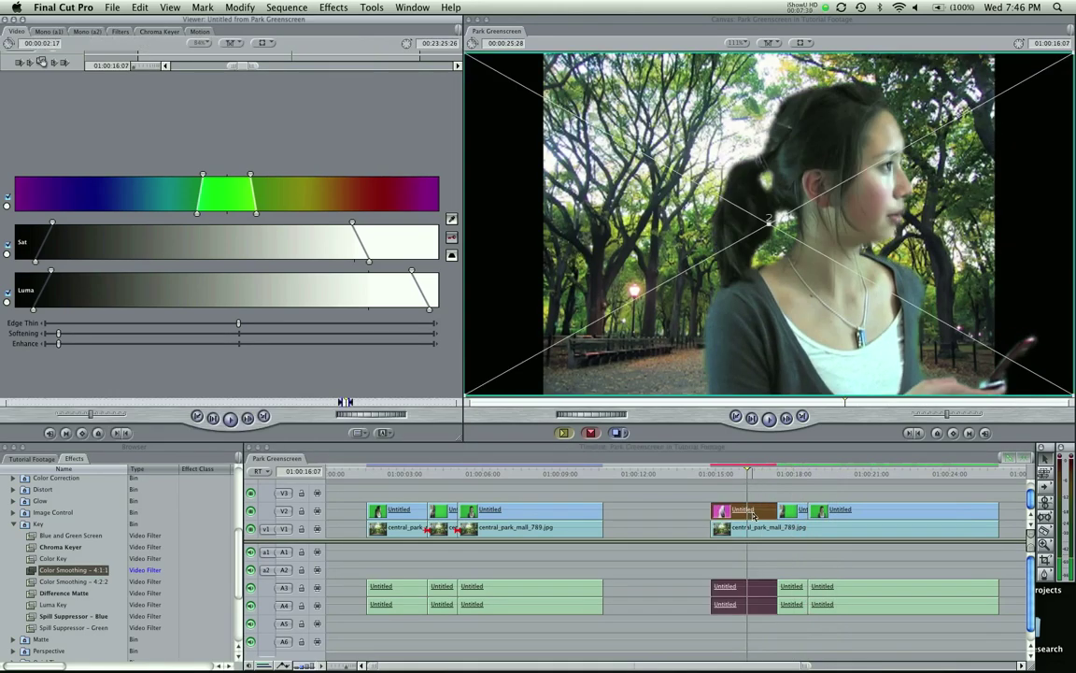
pyautogui.click(159, 31)
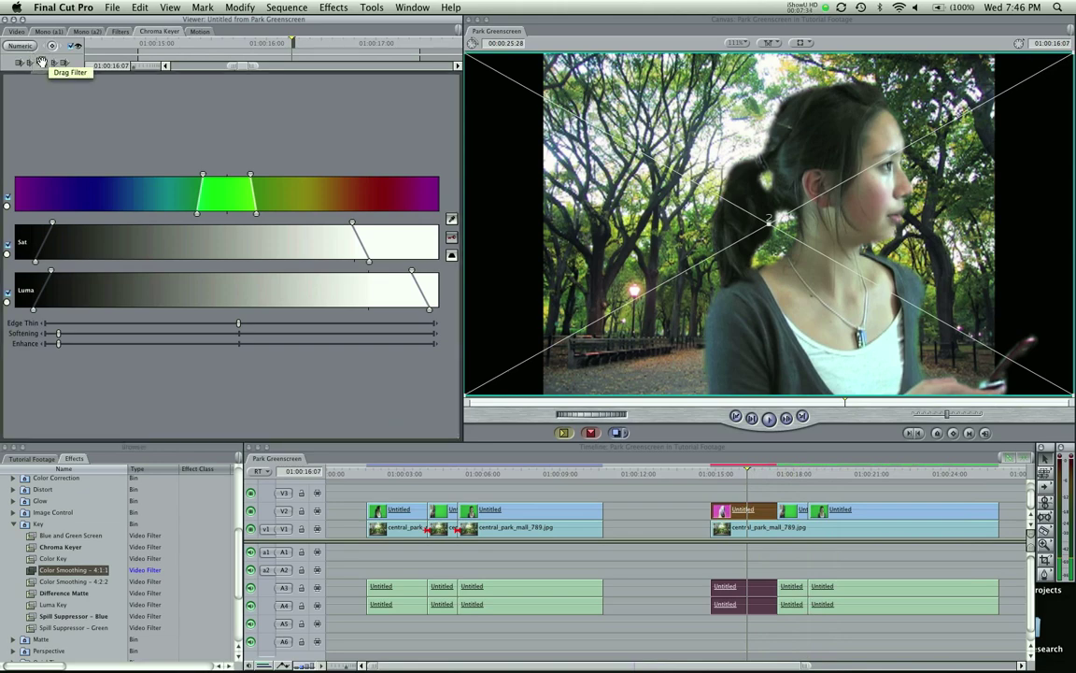
pyautogui.click(41, 62)
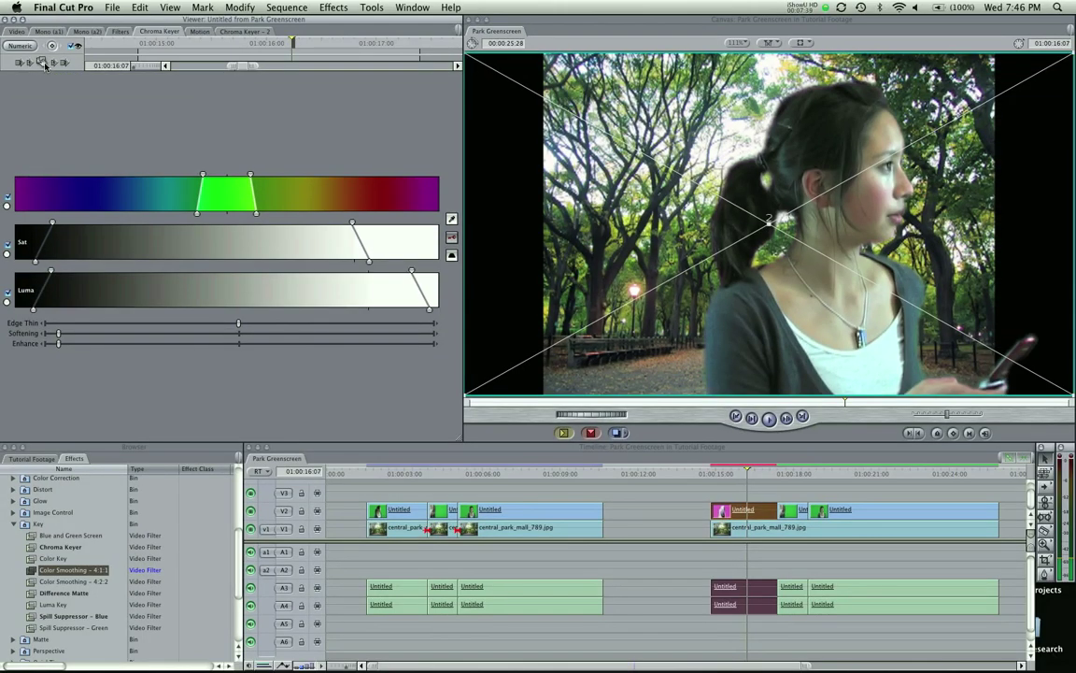
pyautogui.moveTo(44, 66); pyautogui.dragTo(879, 470)
pyautogui.moveTo(46, 69); pyautogui.dragTo(869, 514)
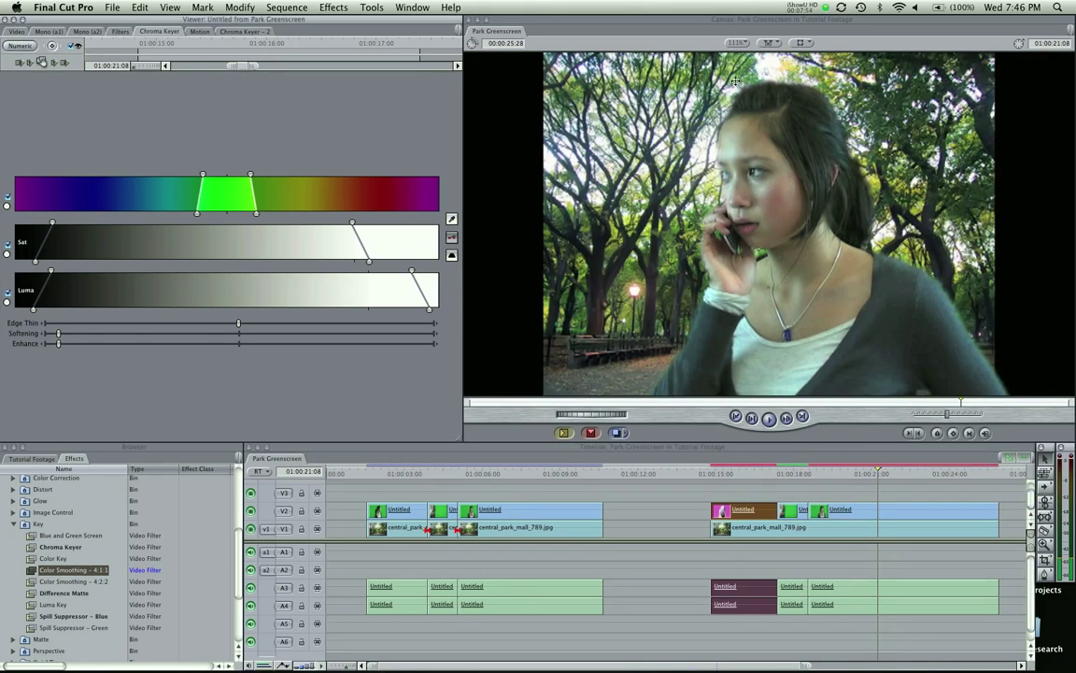
pyautogui.moveTo(843, 471); pyautogui.dragTo(783, 478)
pyautogui.moveTo(40, 61); pyautogui.dragTo(799, 510)
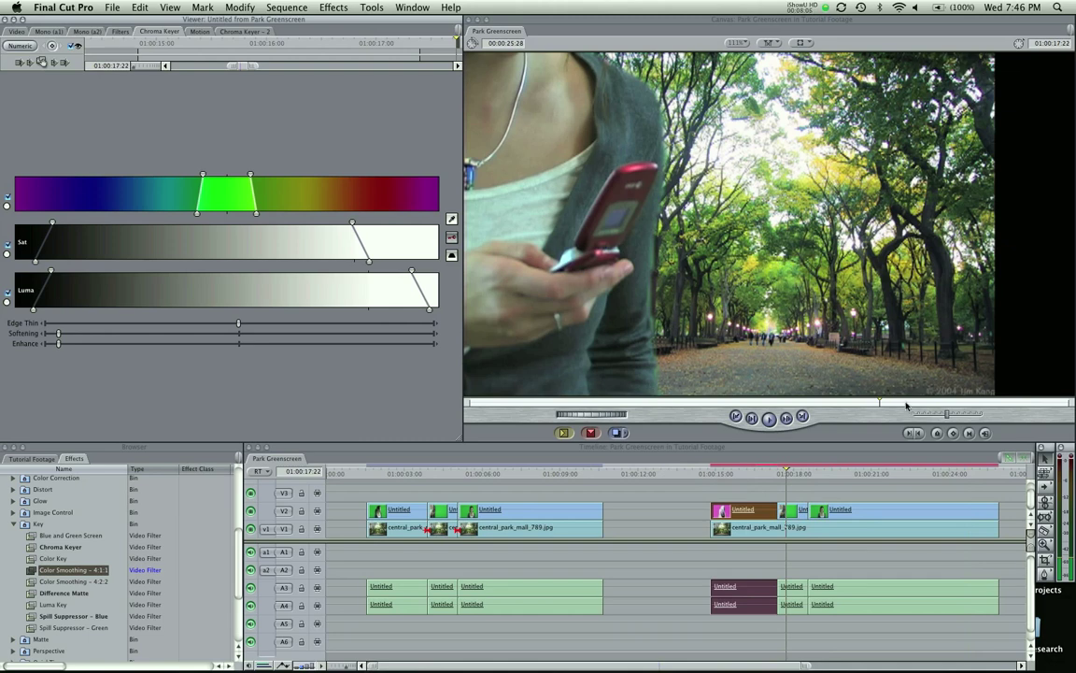
# Step: Scale the second group's central_park_mall_789.jpg background up to cover the full frame width and shift it upward
pyautogui.click(737, 475)
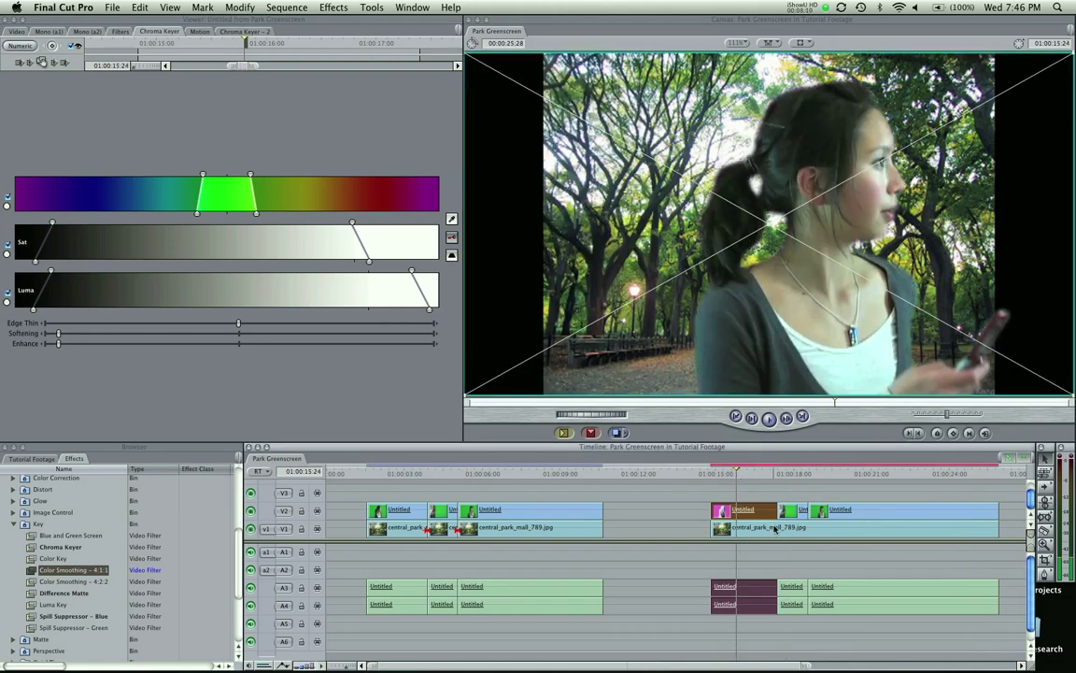
pyautogui.click(774, 528)
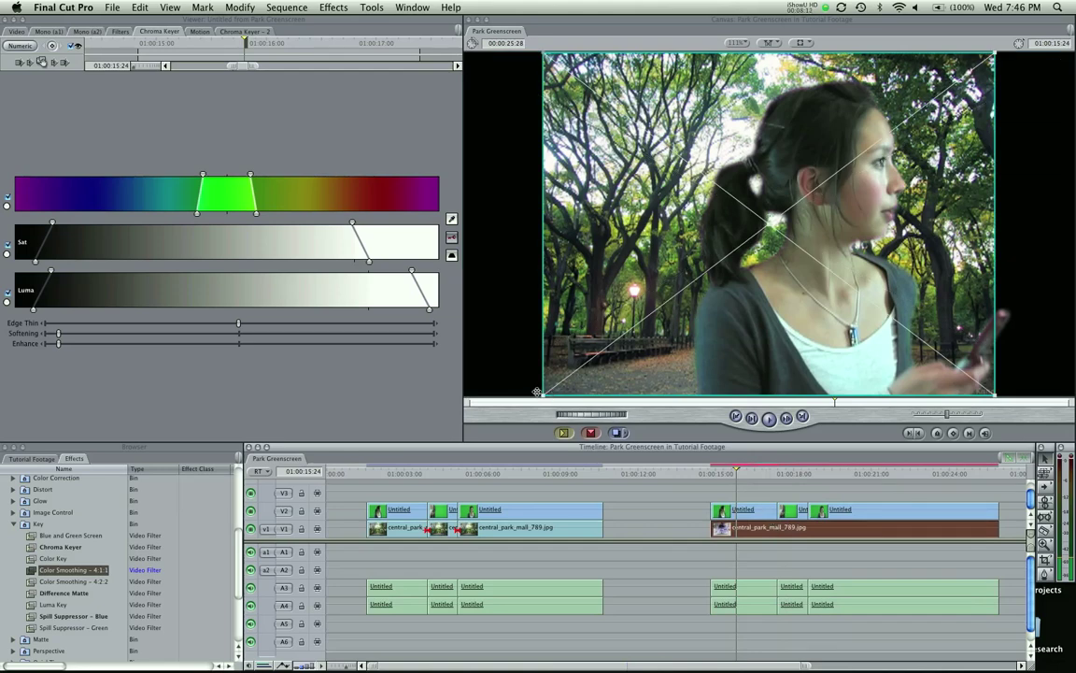
pyautogui.moveTo(544, 395); pyautogui.dragTo(427, 444)
pyautogui.click(746, 42)
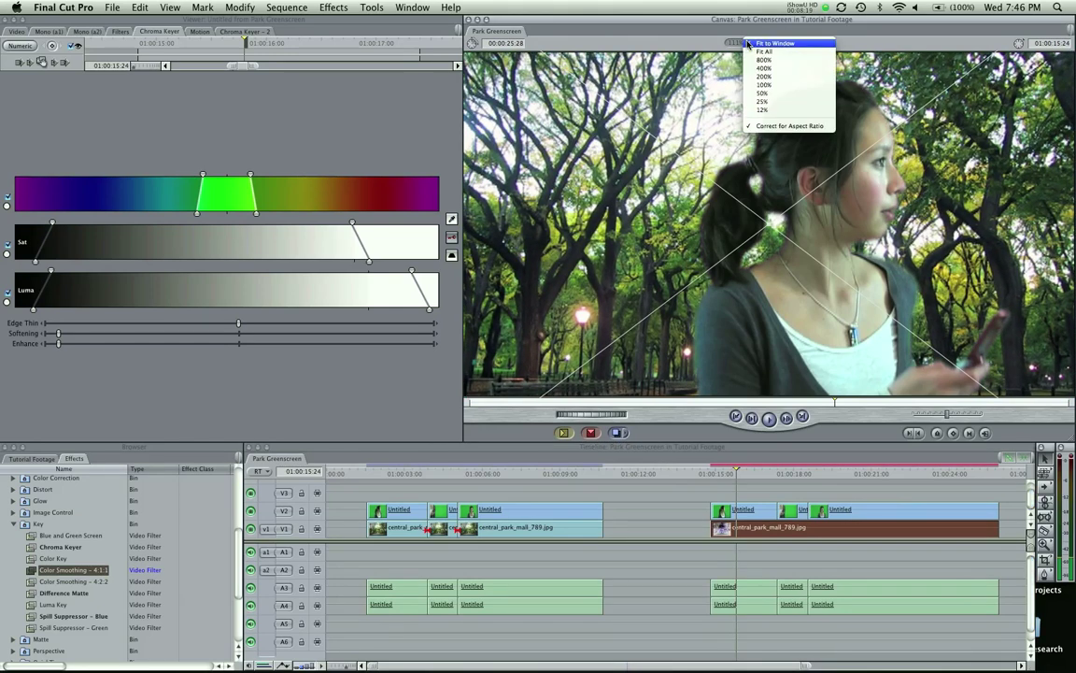
pyautogui.click(763, 93)
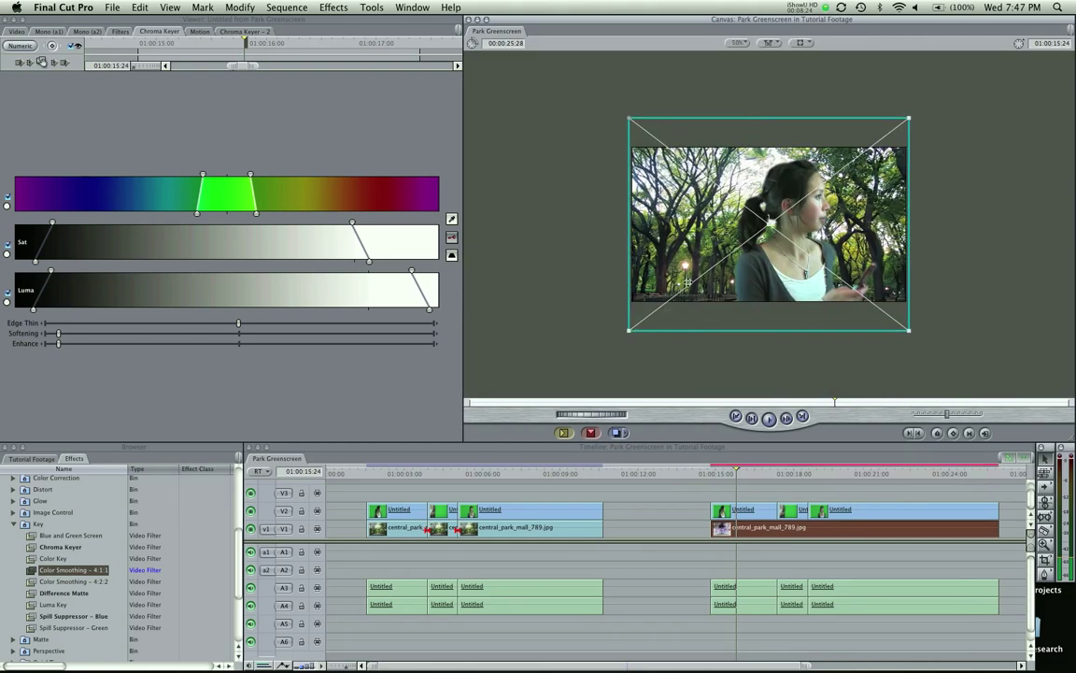
pyautogui.moveTo(695, 301); pyautogui.dragTo(696, 283)
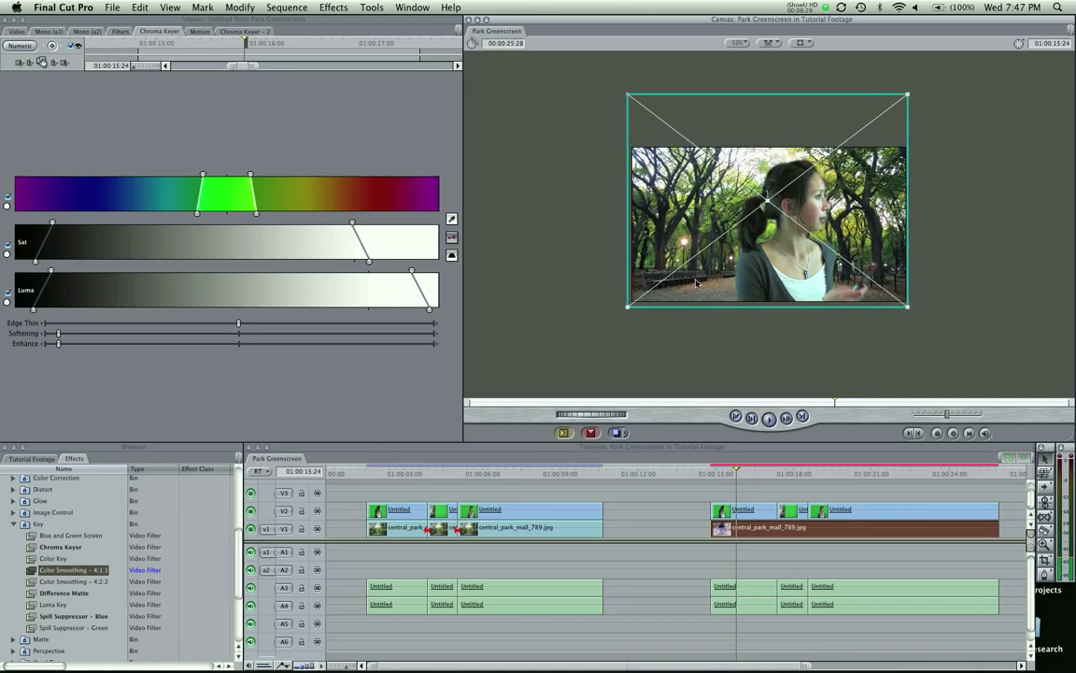
pyautogui.click(931, 311)
# Step: Try moving the keyed woman toward the left side of the frame and undo the move
pyautogui.click(696, 224)
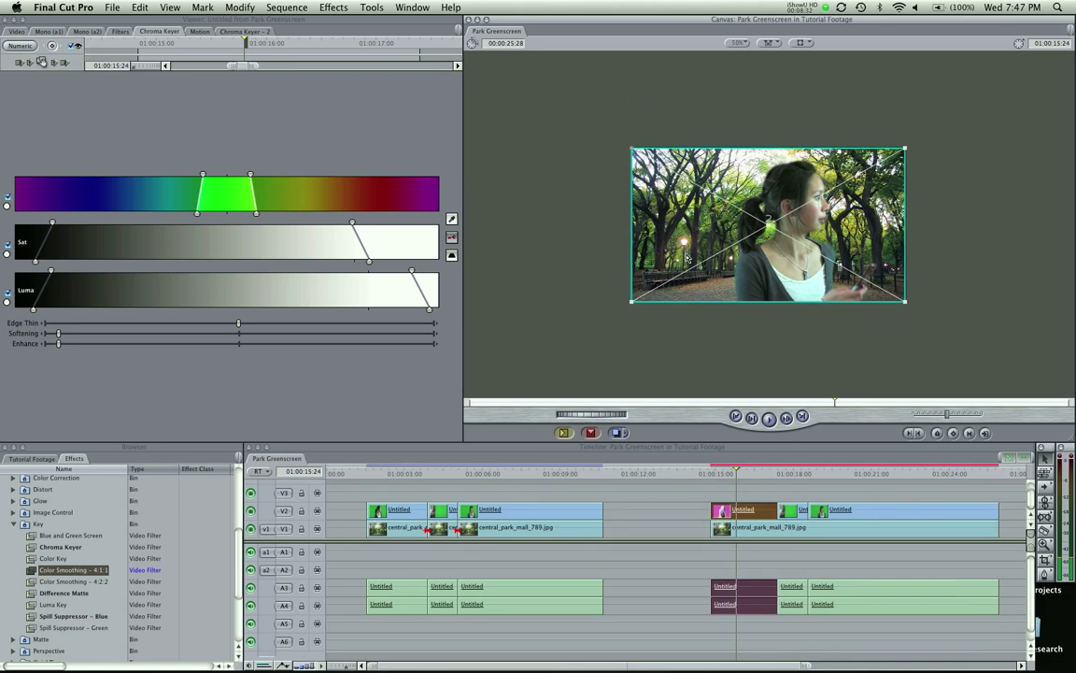
pyautogui.moveTo(686, 257); pyautogui.dragTo(688, 259)
pyautogui.press('super+z')
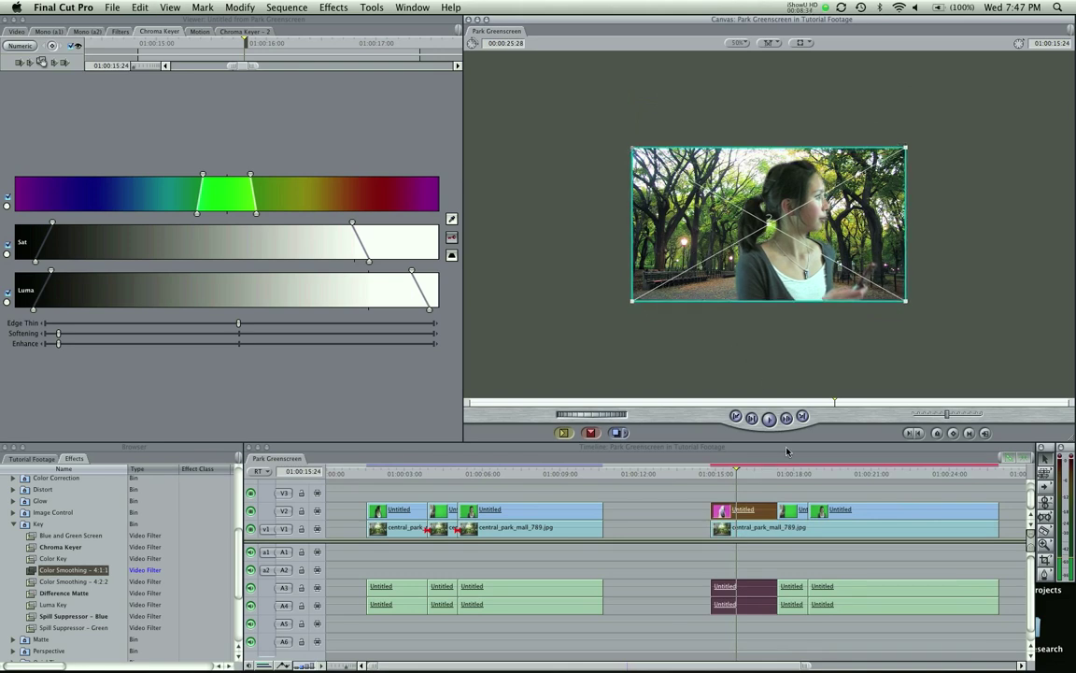
pyautogui.moveTo(809, 297); pyautogui.dragTo(712, 299)
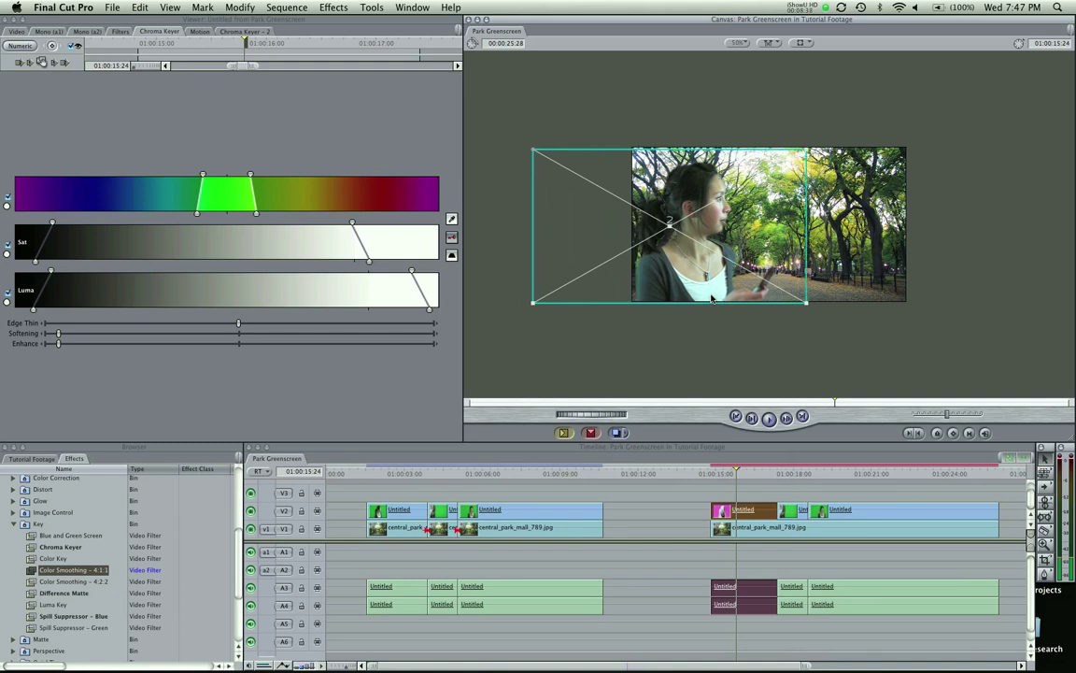
pyautogui.click(770, 351)
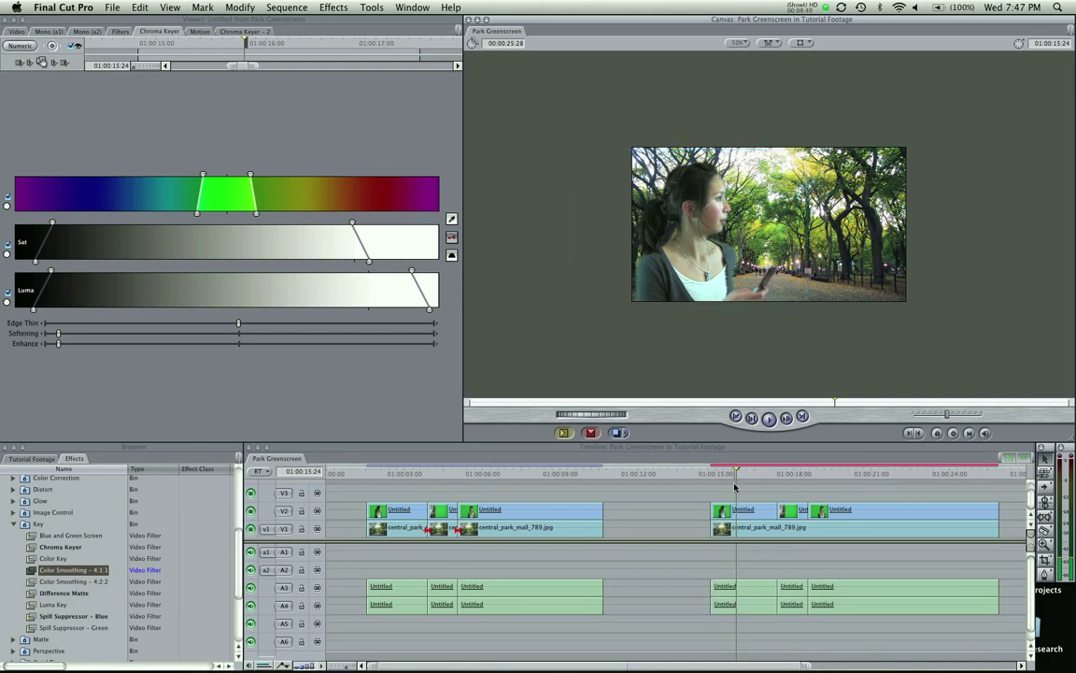
pyautogui.scroll(1, 762, 482)
pyautogui.click(765, 480)
pyautogui.click(763, 475)
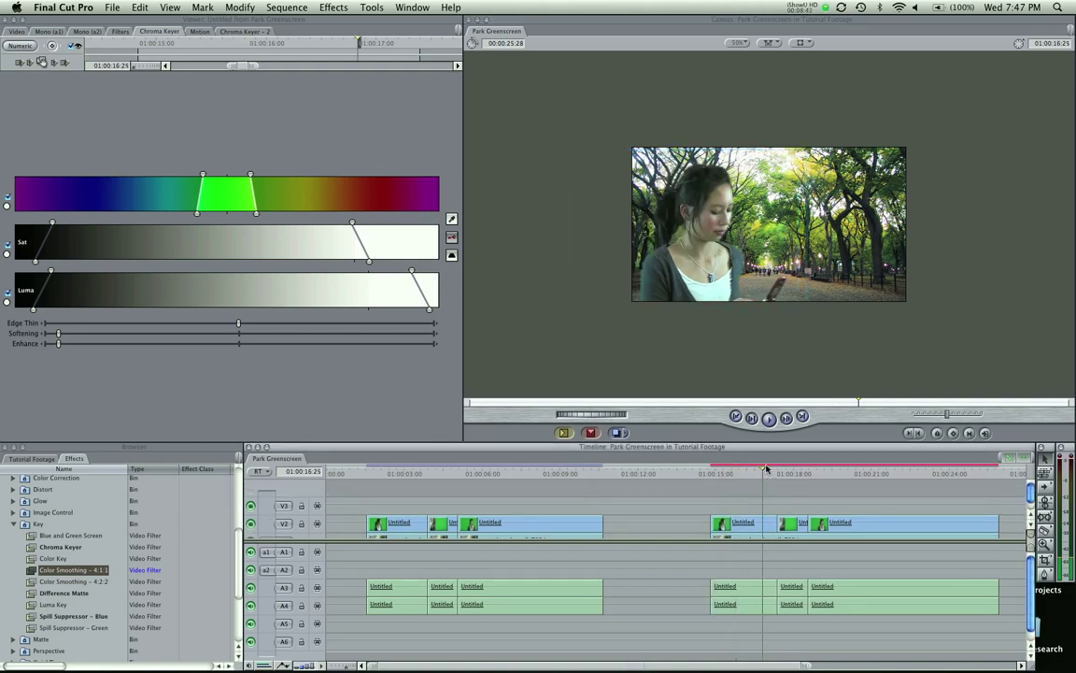
pyautogui.press('super+z')
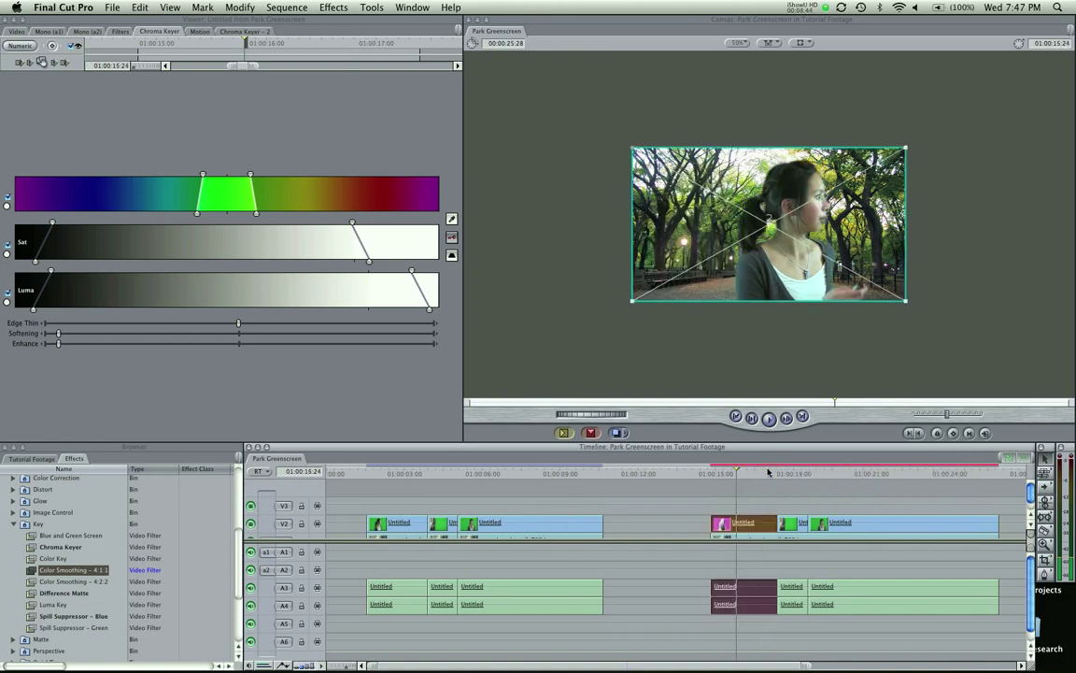
pyautogui.moveTo(779, 258); pyautogui.dragTo(748, 255)
pyautogui.press('super+z')
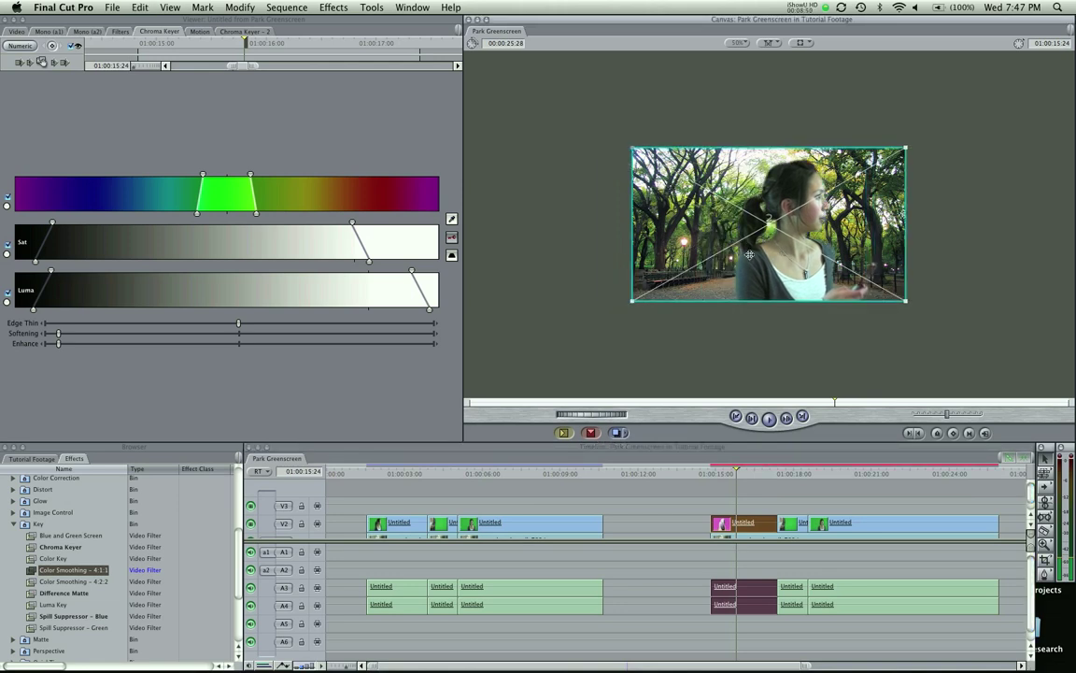
# Step: Fit the canvas view to its window and review the keyed clips over the enlarged park background
pyautogui.click(738, 43)
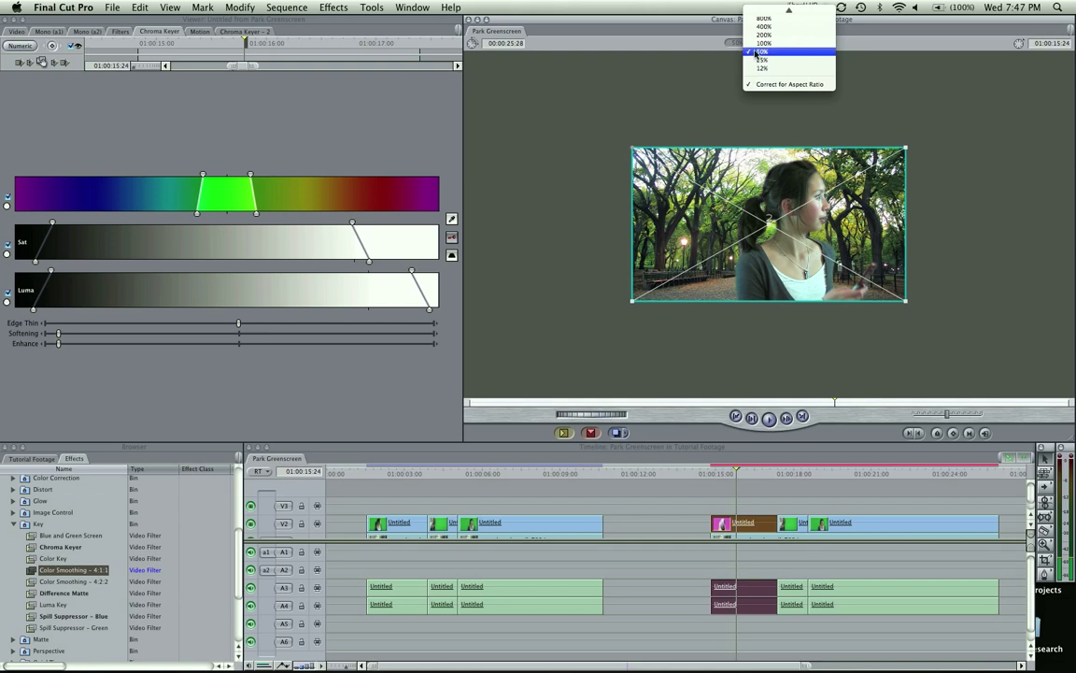
pyautogui.click(679, 86)
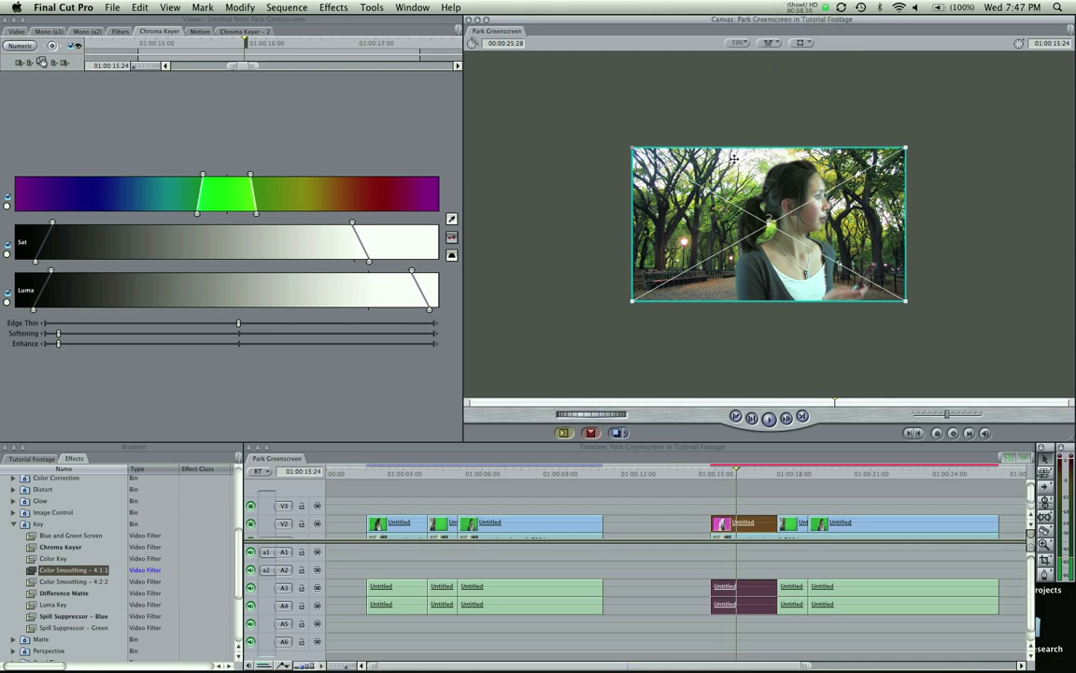
pyautogui.hotkey('shift', 'z')
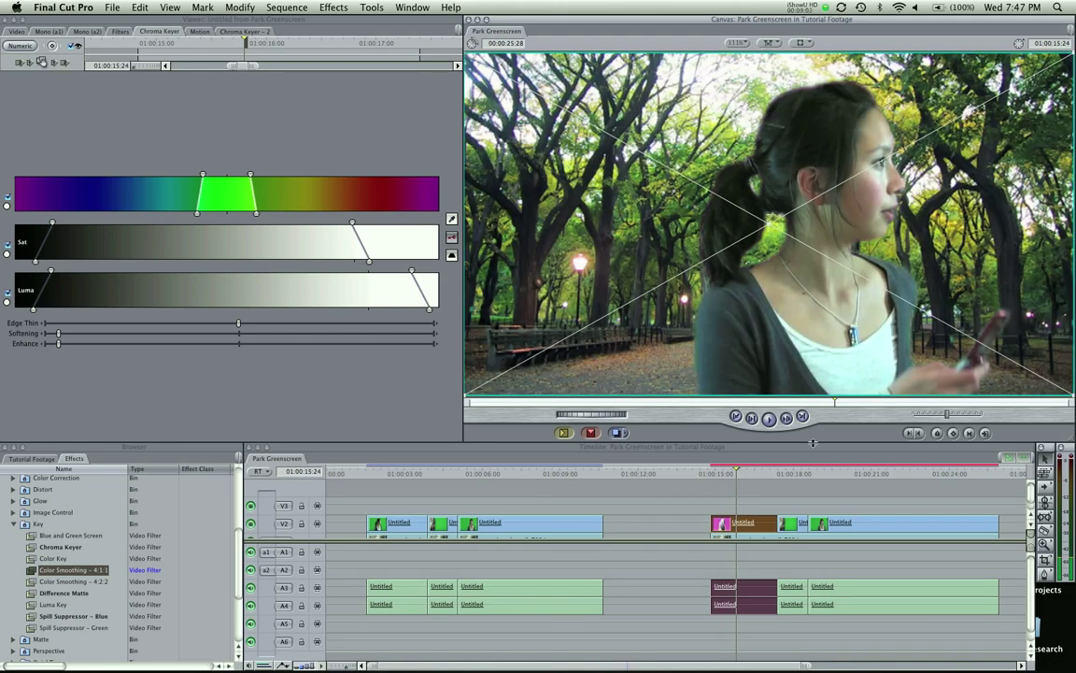
pyautogui.click(761, 472)
pyautogui.press('l')
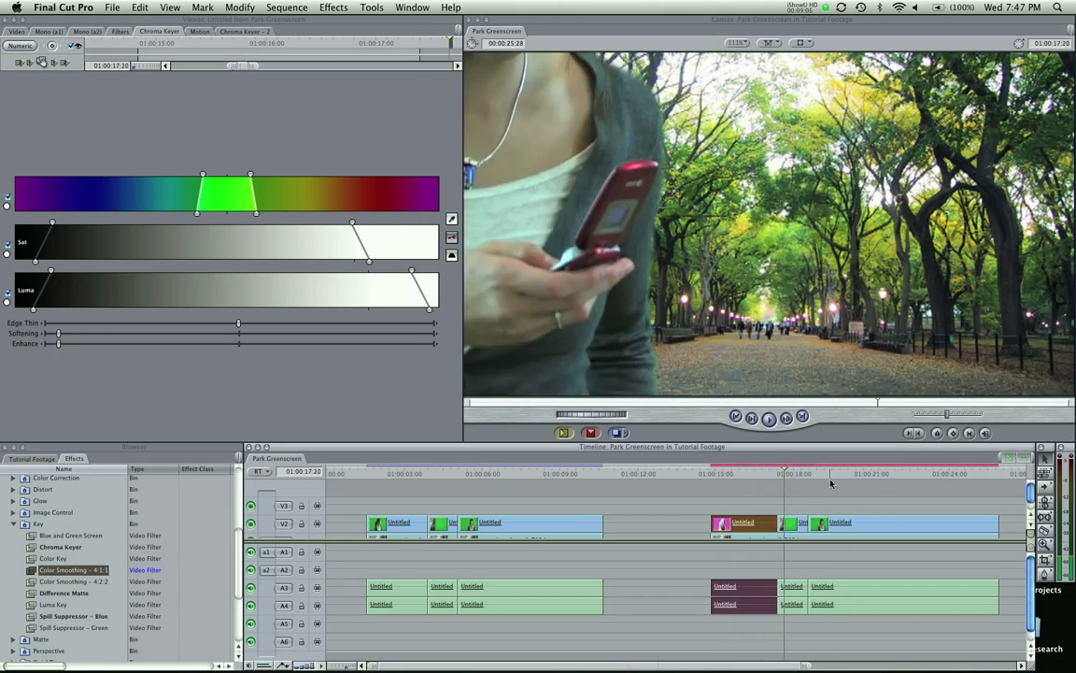
pyautogui.scroll(-1, 829, 482)
pyautogui.moveTo(745, 470)
pyautogui.mouseDown()
pyautogui.moveTo(780, 468)
pyautogui.moveTo(728, 473)
pyautogui.moveTo(756, 472)
pyautogui.mouseUp()
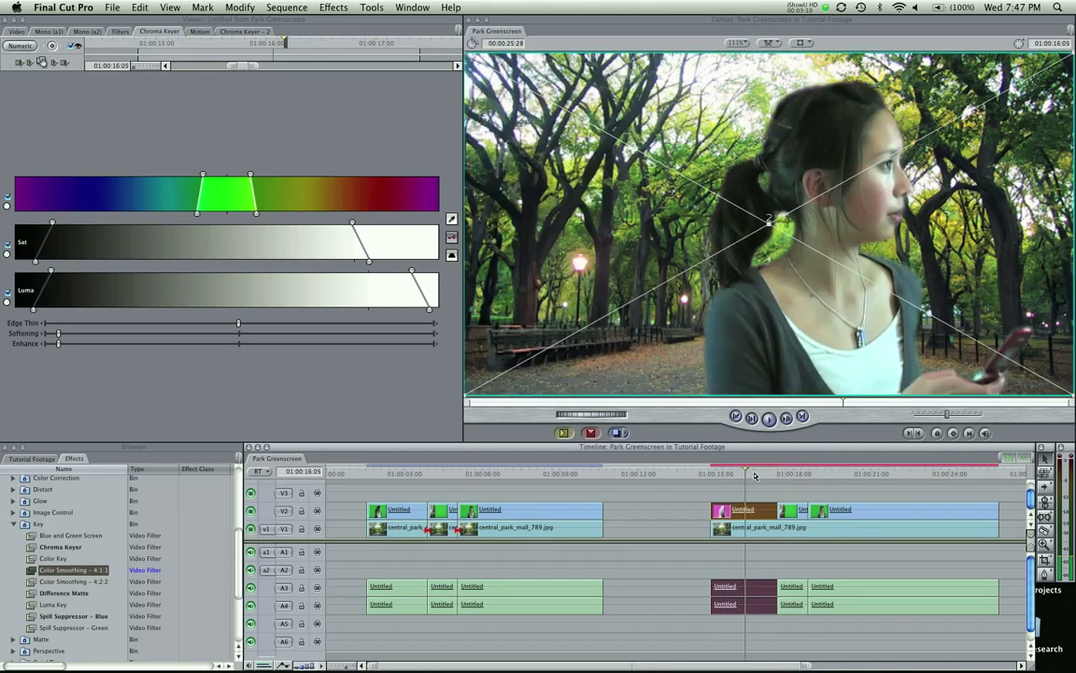
pyautogui.press('l')
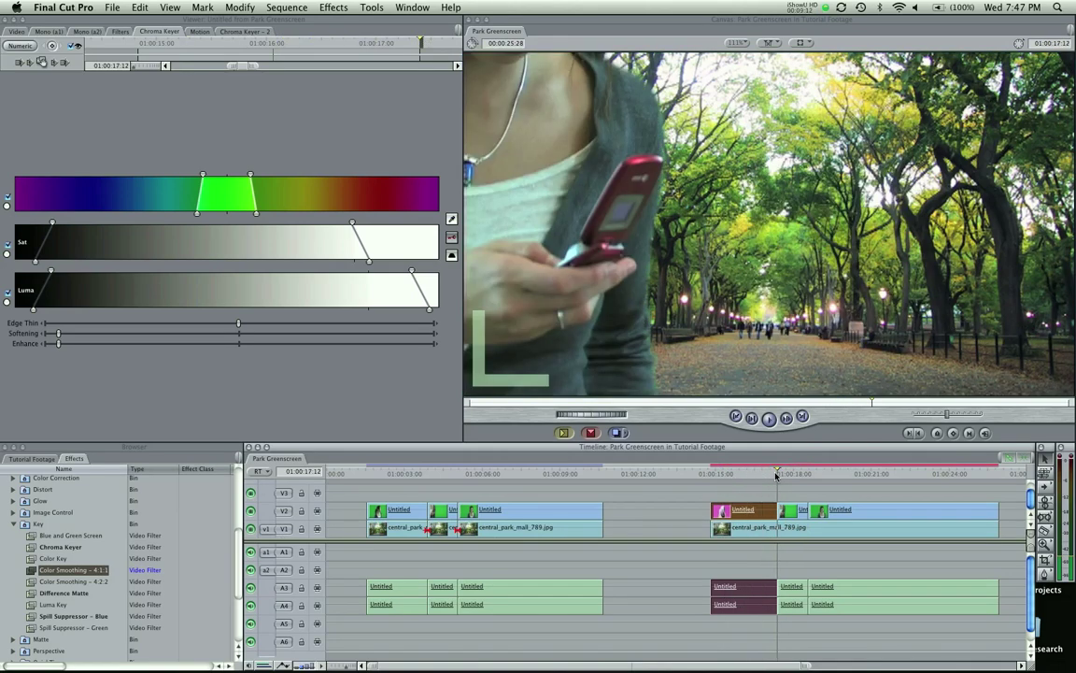
# Step: Split the second group's park background on V1 at the two cuts between the green-screen clips above it
pyautogui.press('b')
pyautogui.press('b')
pyautogui.click(808, 529)
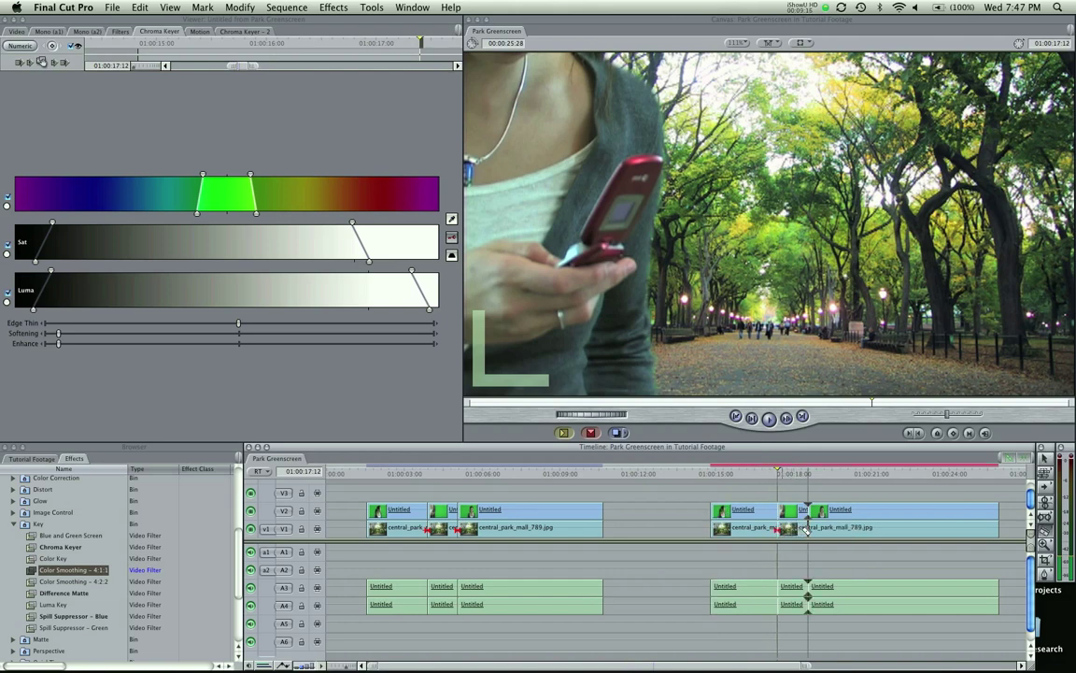
# Step: Rescale the middle segment of the second group's park background, behind the phone close-up
pyautogui.click(792, 529)
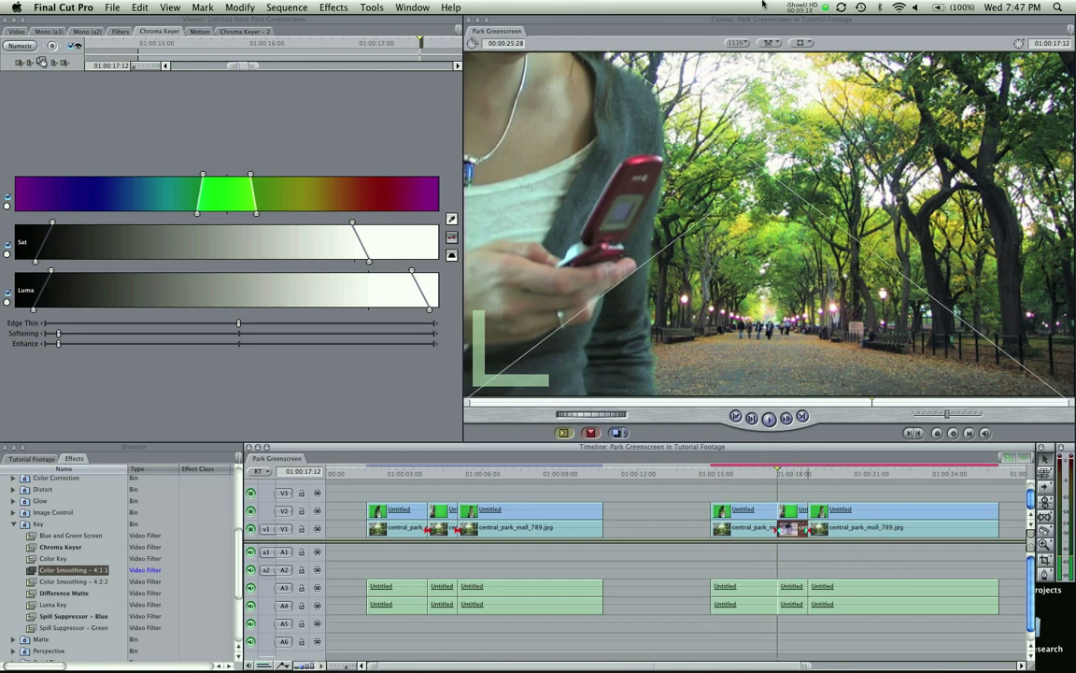
pyautogui.click(737, 42)
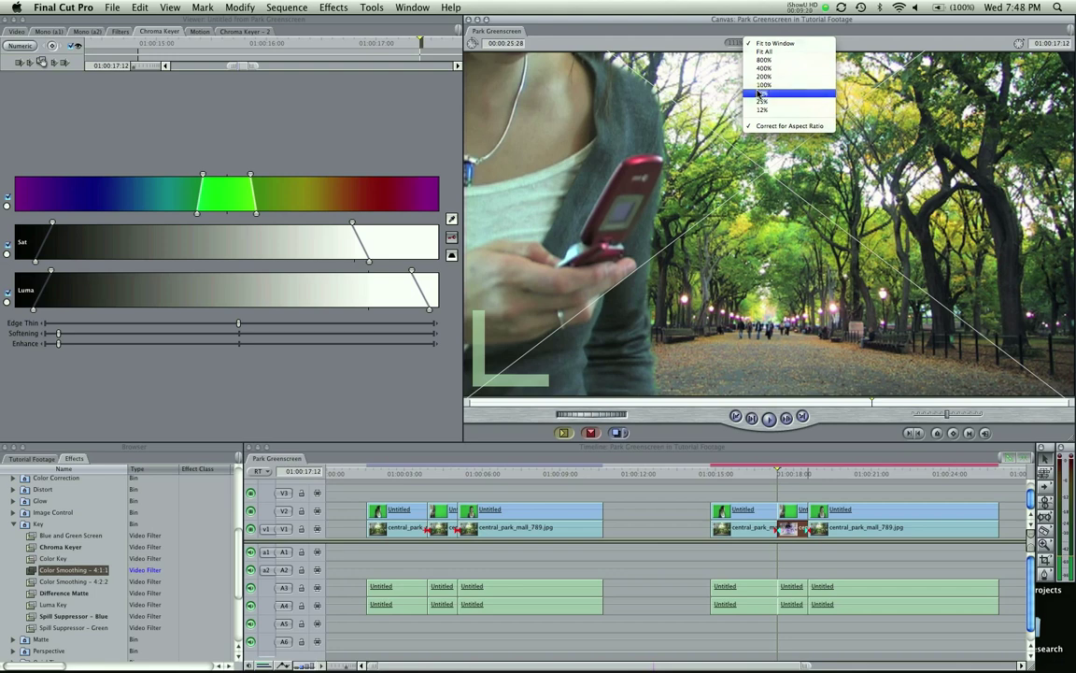
pyautogui.click(757, 94)
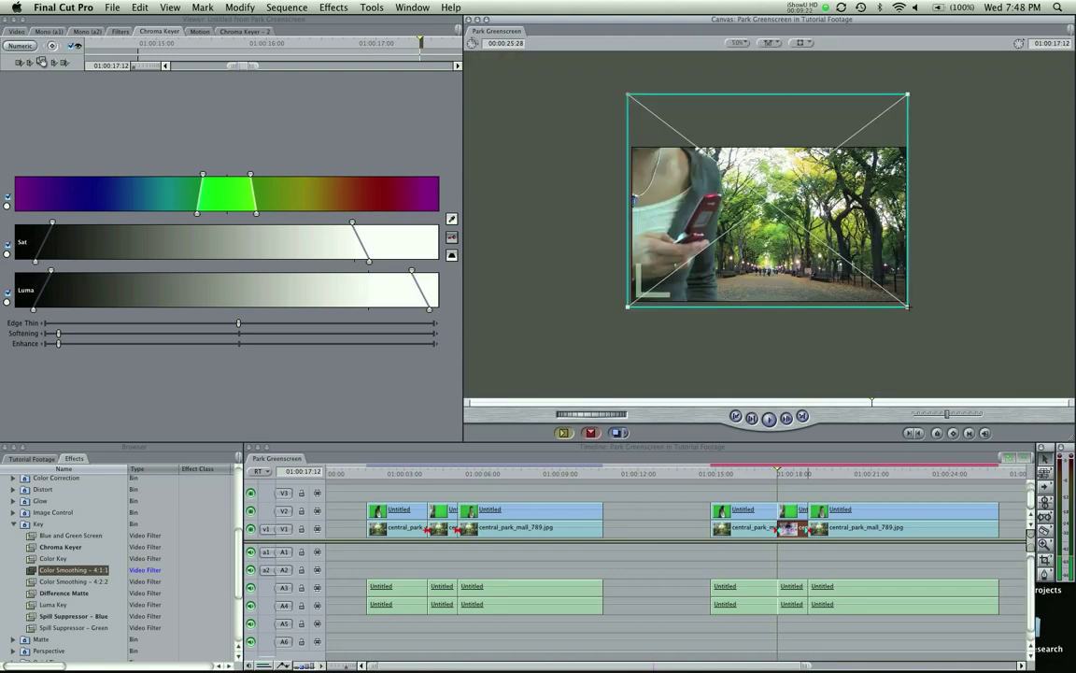
pyautogui.moveTo(908, 305); pyautogui.dragTo(877, 306)
# Step: Review the second group's keyed clips over their split park backgrounds, with the canvas fitted to its window
pyautogui.click(760, 473)
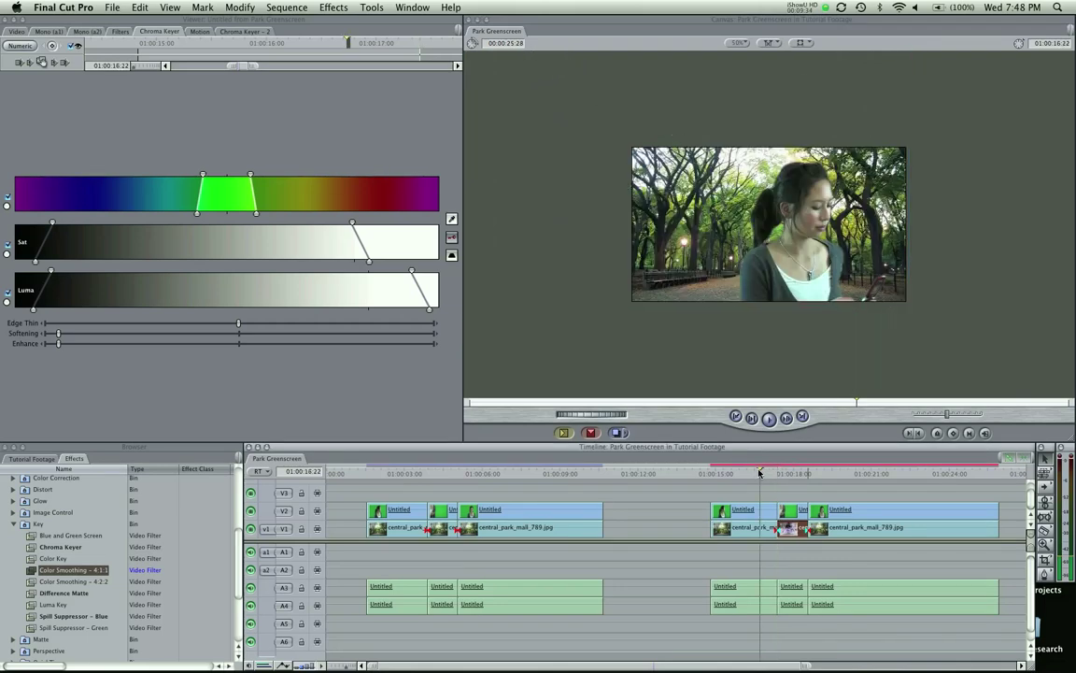
pyautogui.moveTo(760, 473); pyautogui.dragTo(823, 471)
pyautogui.click(800, 358)
pyautogui.hotkey('shift', 'z')
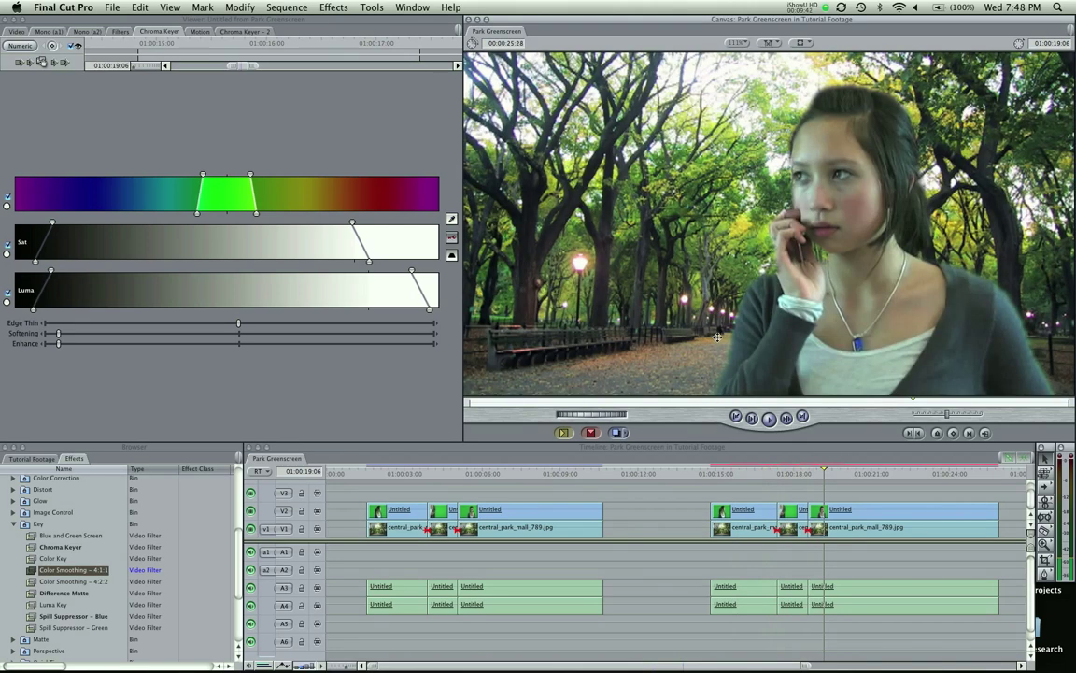
pyautogui.click(894, 471)
pyautogui.moveTo(905, 475); pyautogui.dragTo(755, 481)
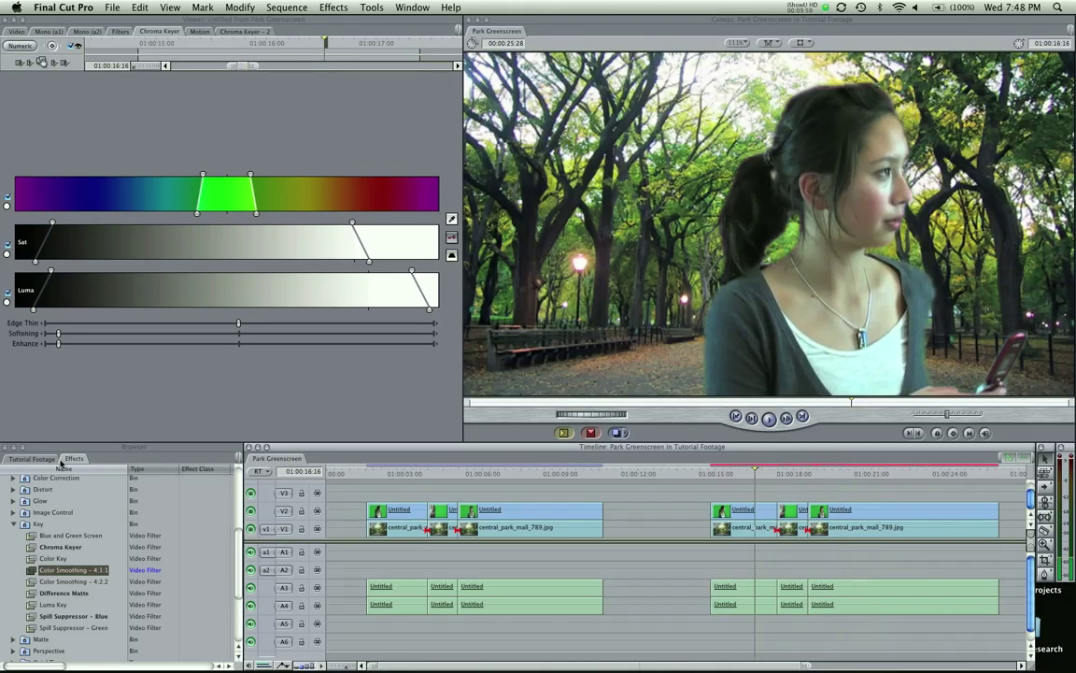
# Step: Apply the Color Corrector 3-way filter to the first green-screen clip of the second group on V2
pyautogui.scroll(5, 84, 546)
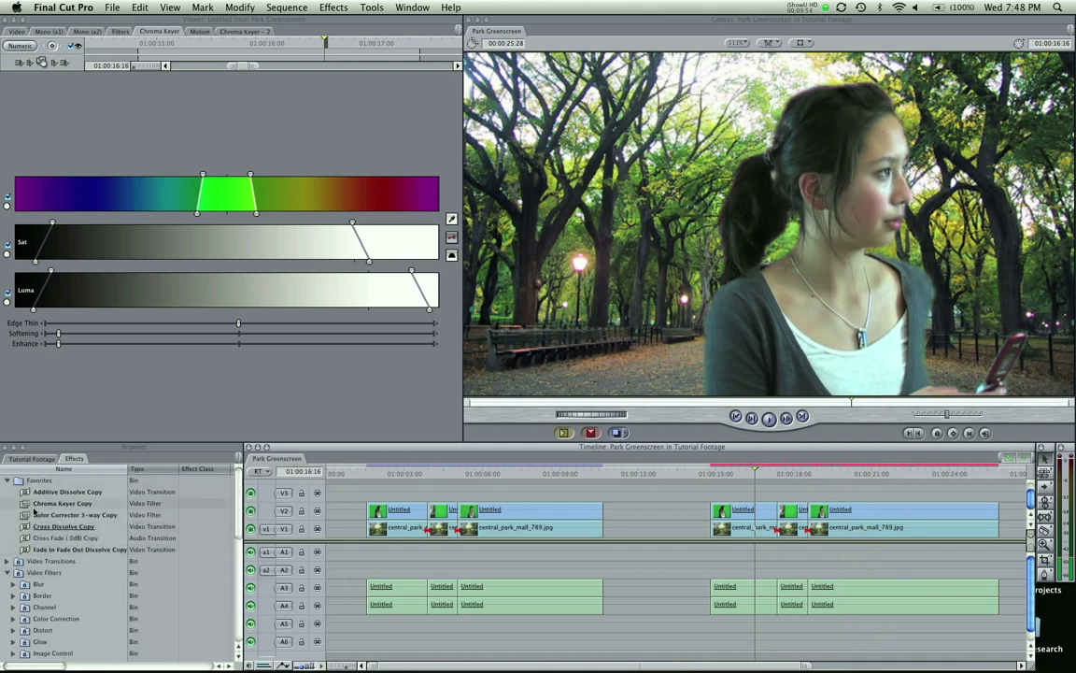
pyautogui.scroll(-2, 37, 523)
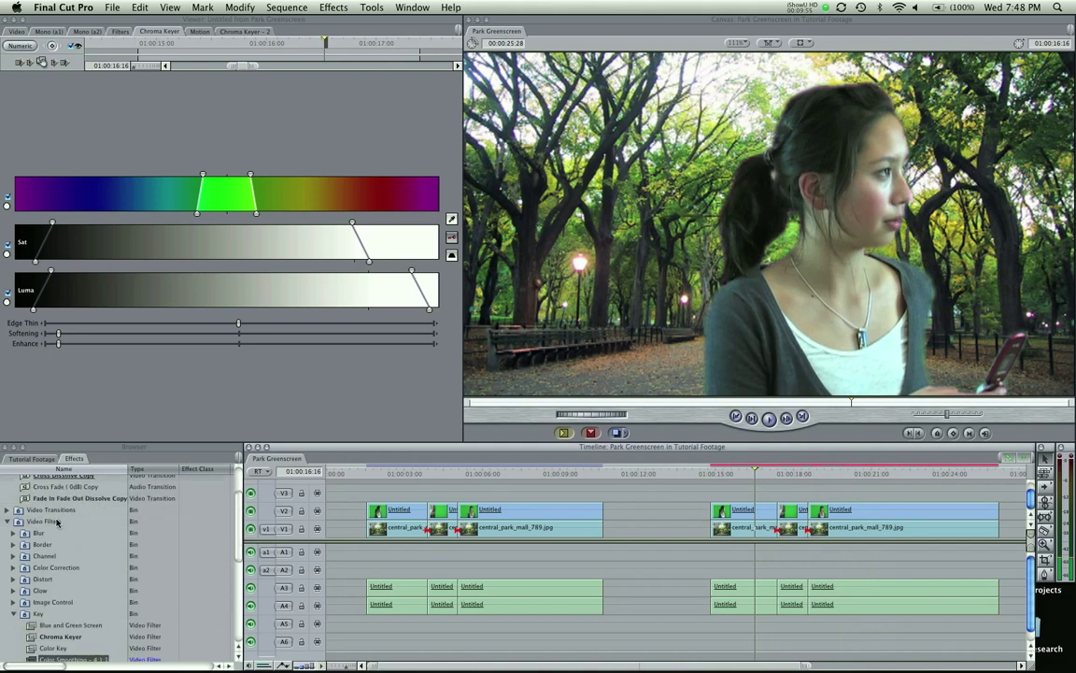
pyautogui.scroll(-1, 10, 522)
pyautogui.click(10, 542)
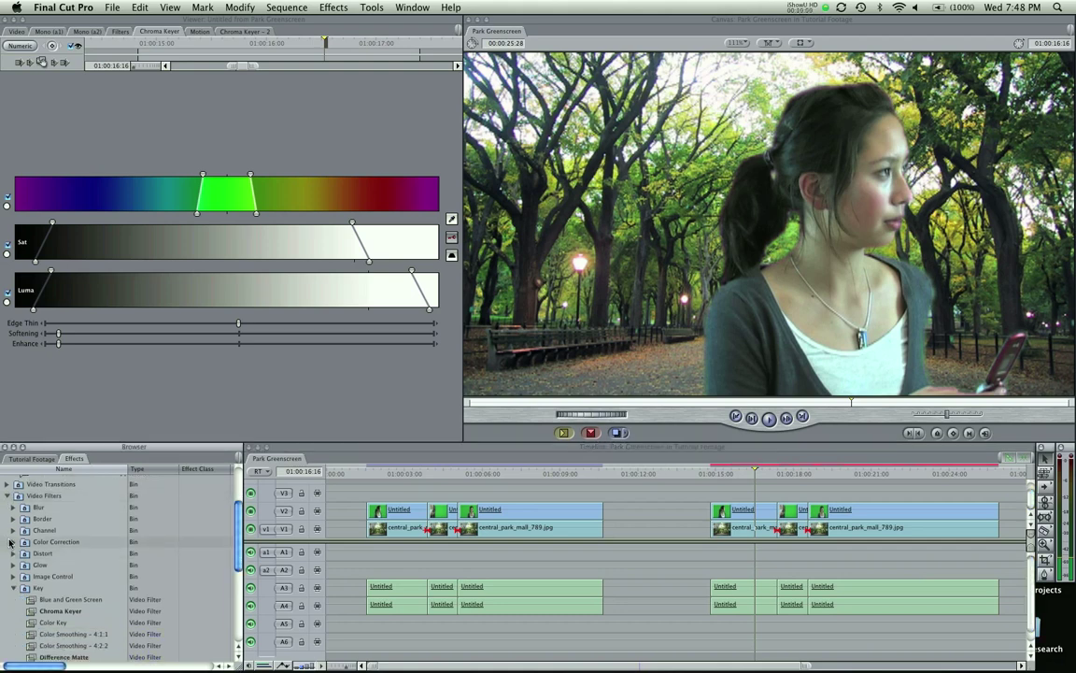
pyautogui.click(11, 542)
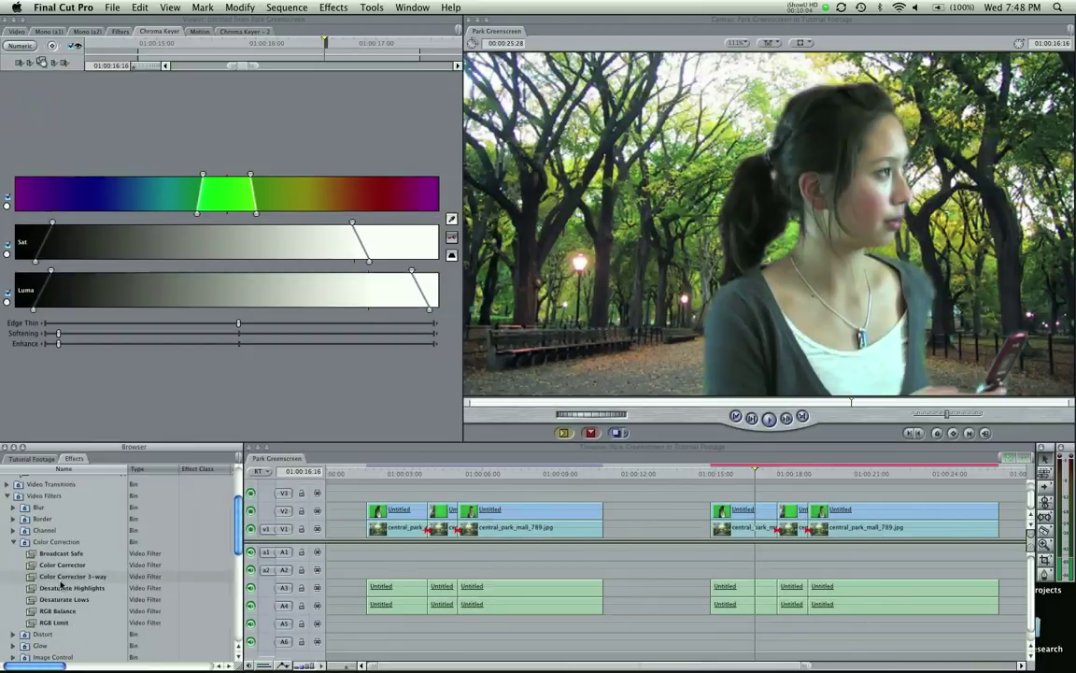
pyautogui.moveTo(60, 576); pyautogui.dragTo(777, 517)
# Step: Auto-balance the clip's whites by sampling the woman's white shirt, and slightly lower the whites and mids levels in the Color Corrector 3-way
pyautogui.doubleClick(761, 502)
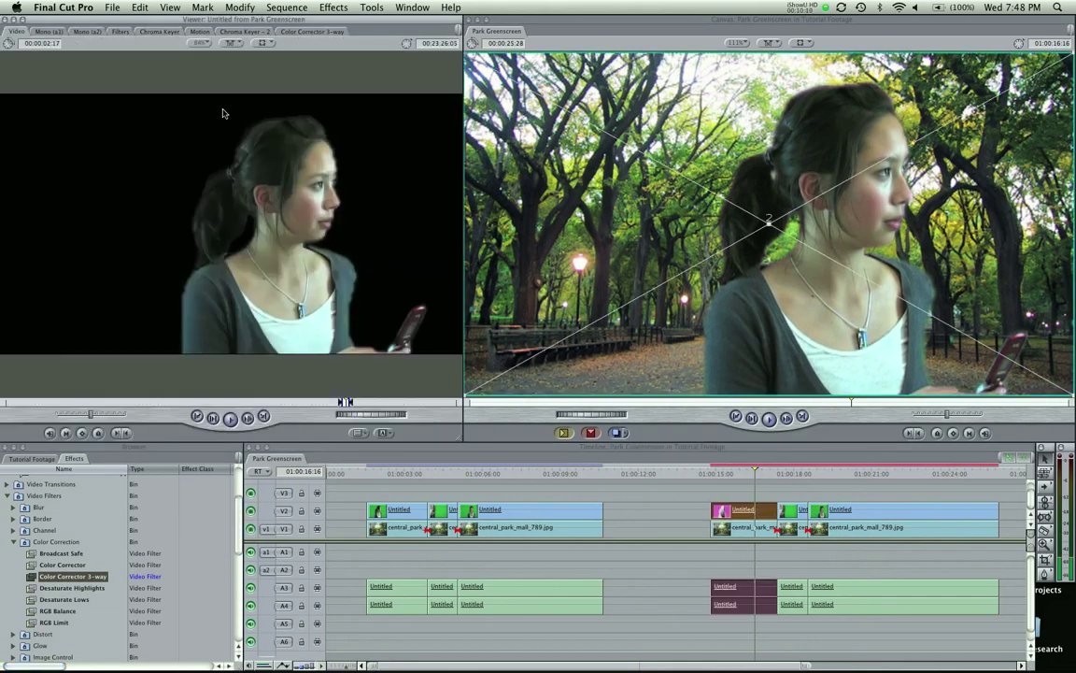
pyautogui.click(293, 32)
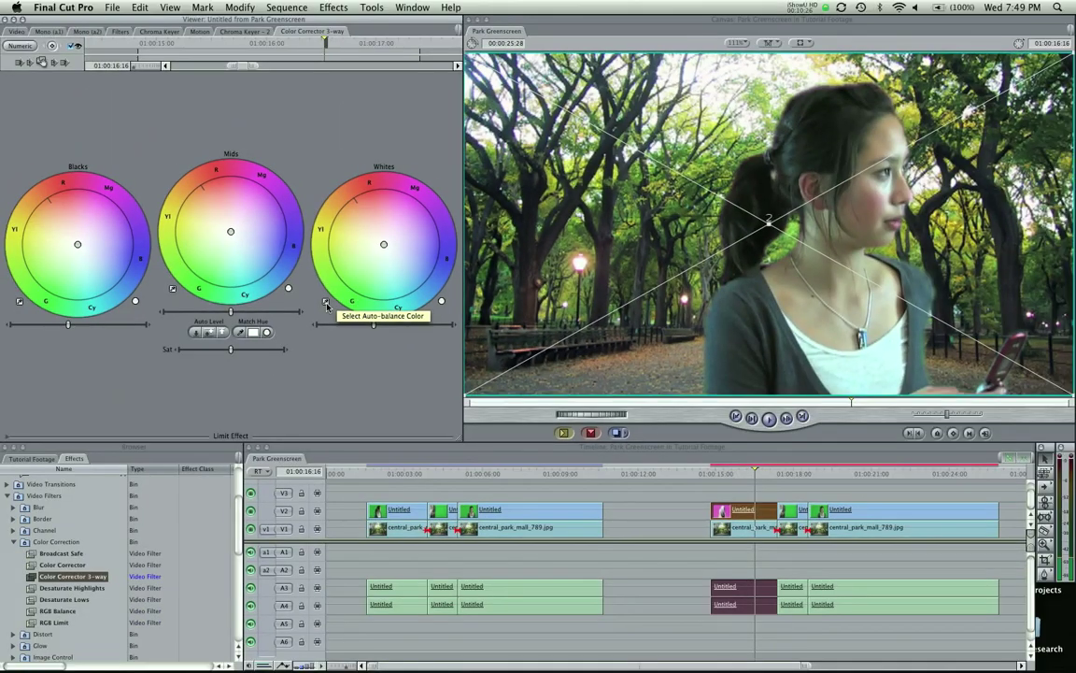
pyautogui.click(302, 295)
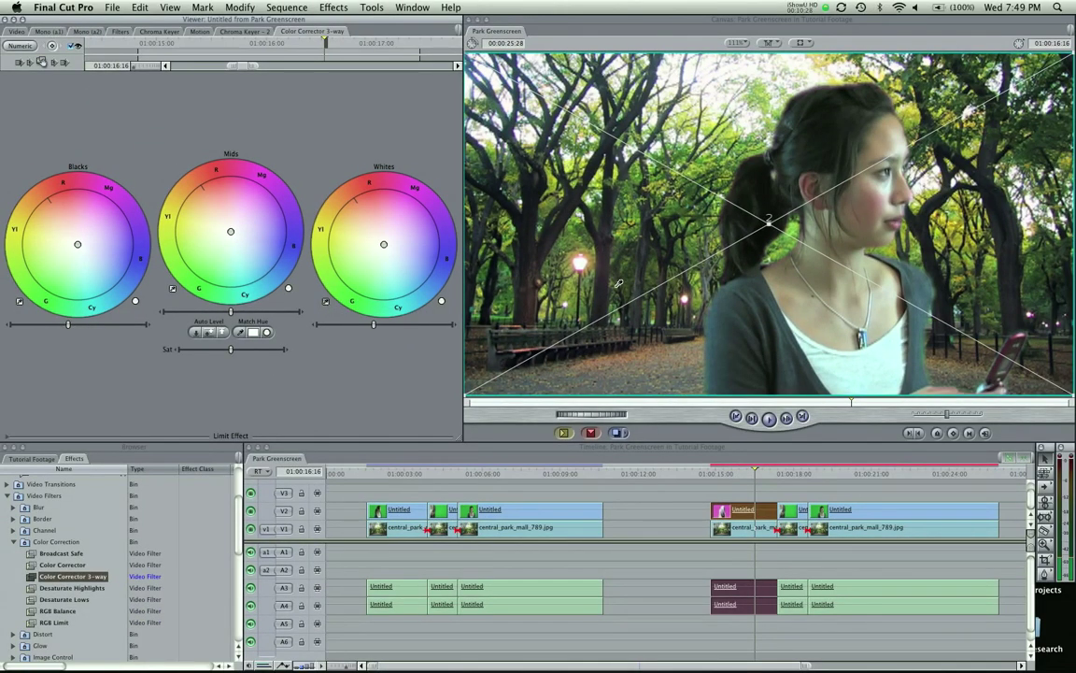
pyautogui.click(892, 347)
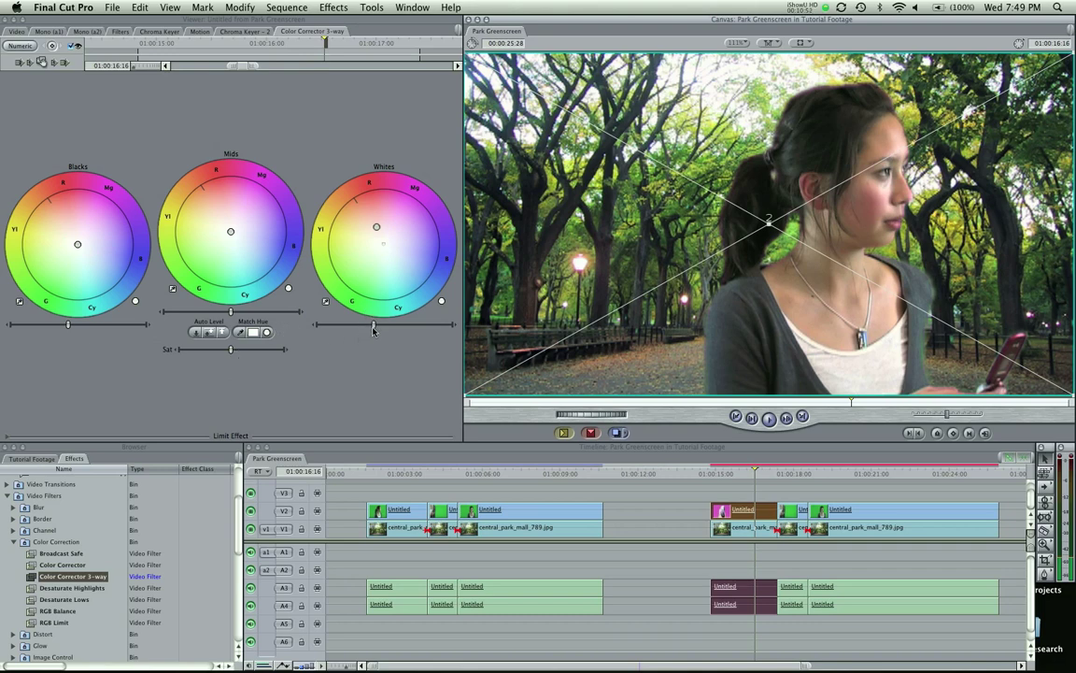
pyautogui.moveTo(373, 329); pyautogui.dragTo(364, 329)
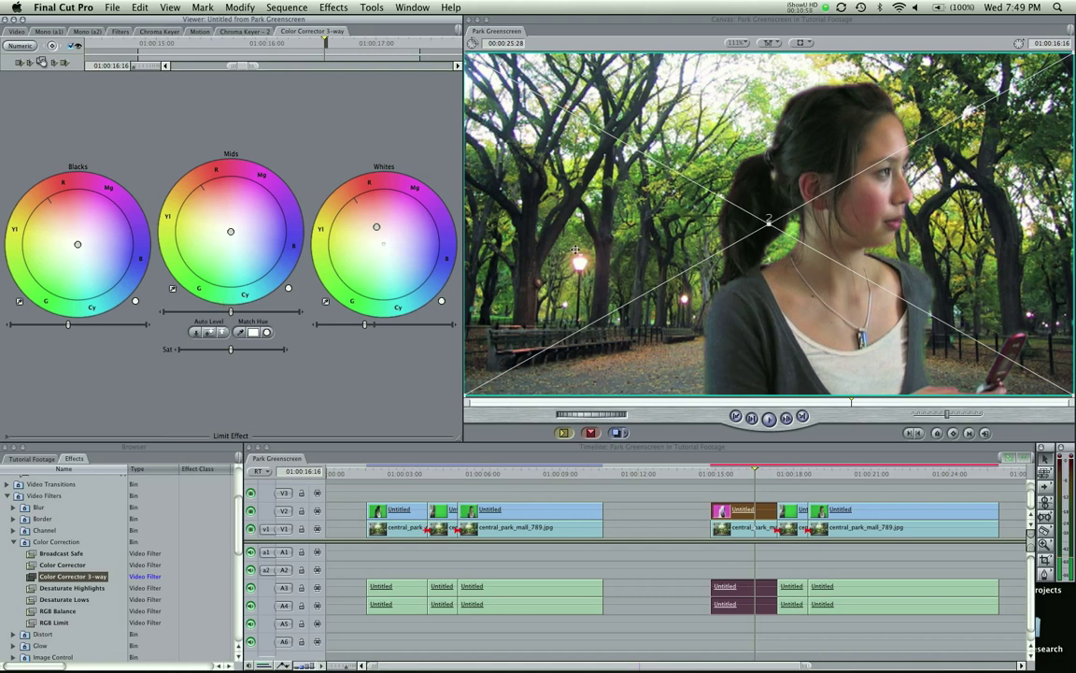
pyautogui.moveTo(231, 312); pyautogui.dragTo(225, 313)
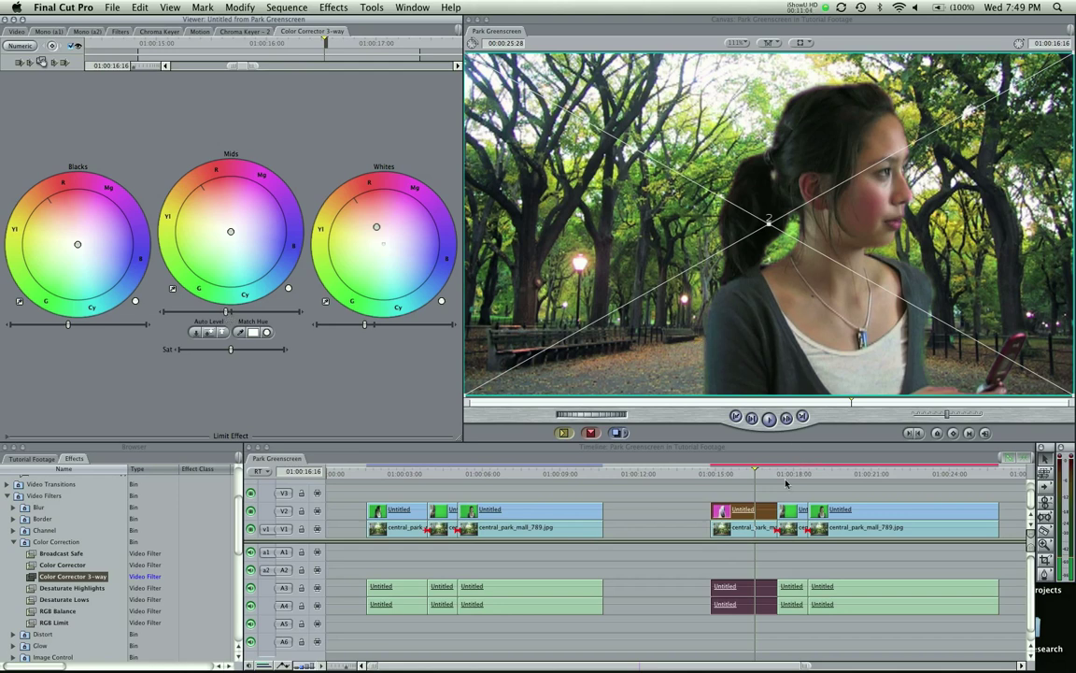
# Step: Lower the same clip's Chroma Keyer Enhance setting to its minimum and check the color-corrected shot against the park background
pyautogui.click(145, 31)
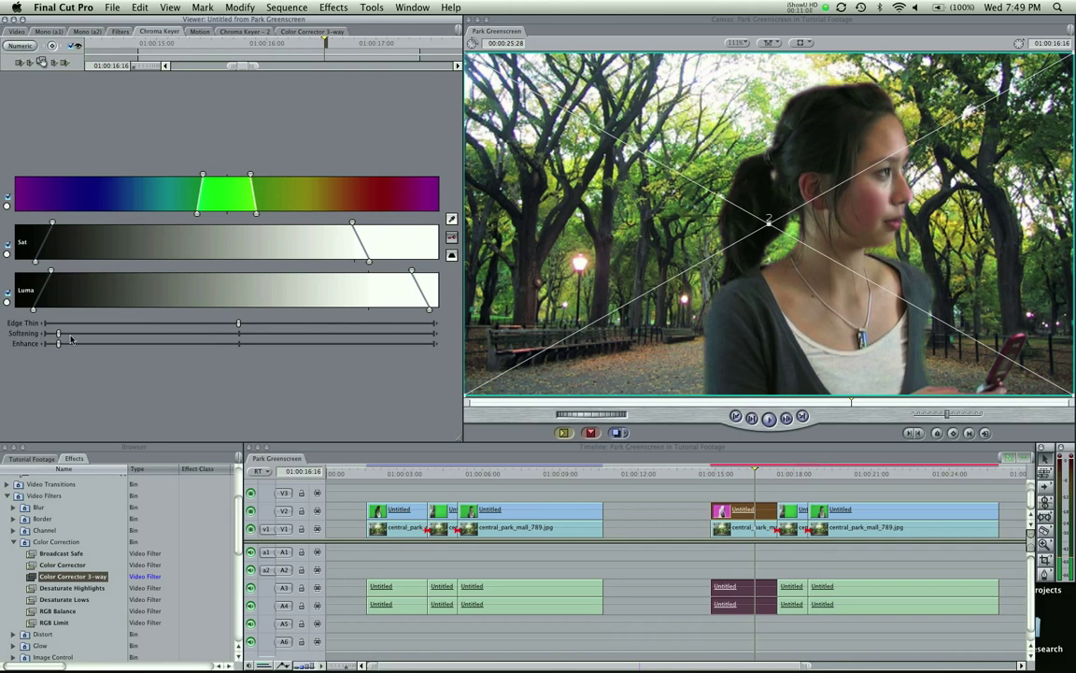
pyautogui.moveTo(60, 346); pyautogui.dragTo(49, 346)
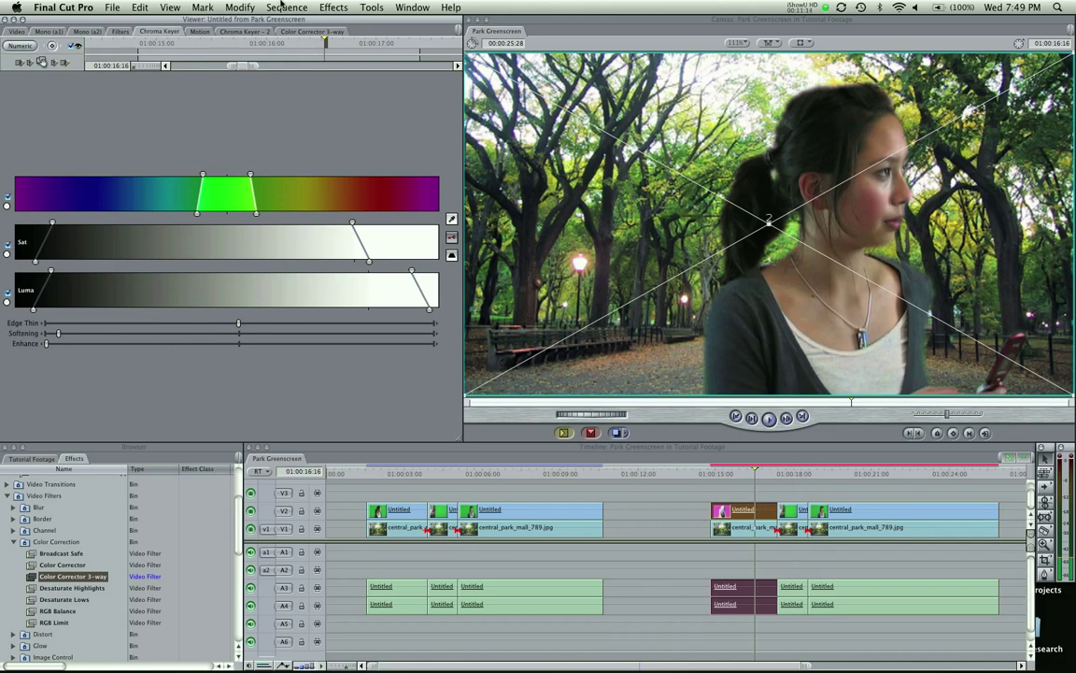
pyautogui.click(301, 31)
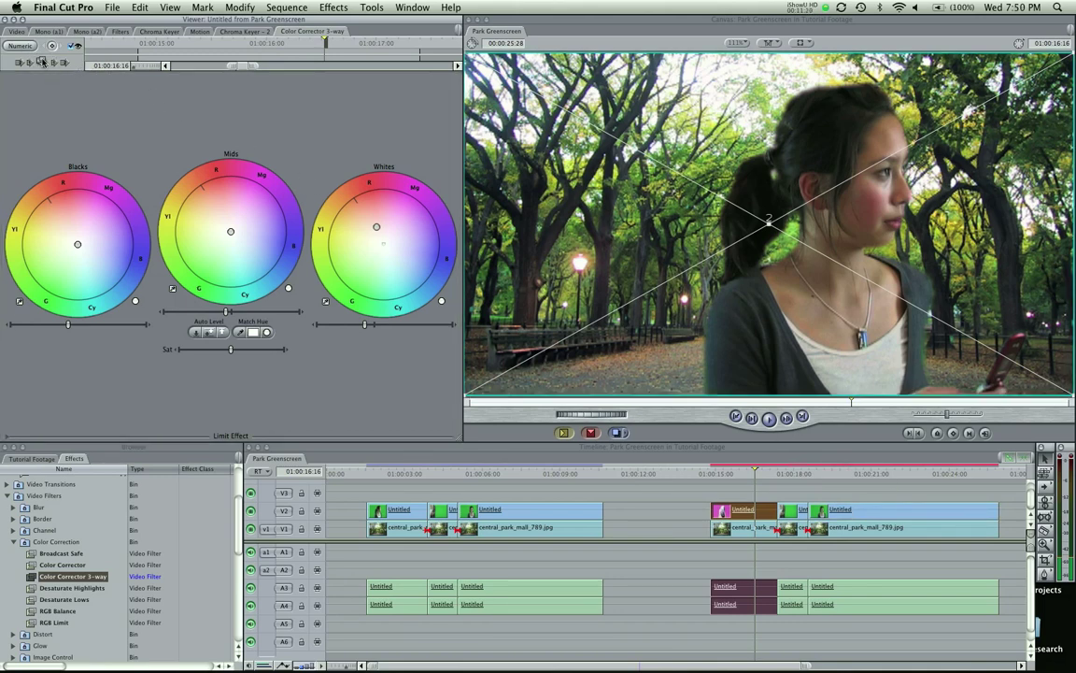
pyautogui.click(789, 474)
pyautogui.moveTo(789, 474); pyautogui.dragTo(752, 488)
pyautogui.click(675, 507)
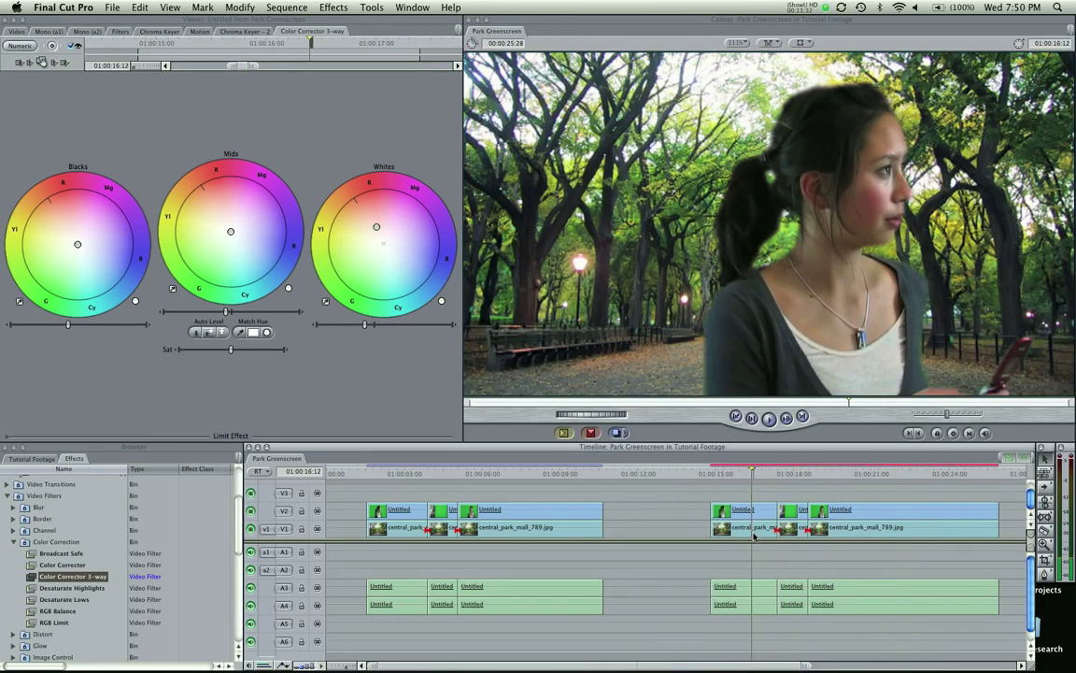
# Step: Delete all three park background segments under the second group and undo the deletion
pyautogui.moveTo(691, 536); pyautogui.dragTo(811, 533)
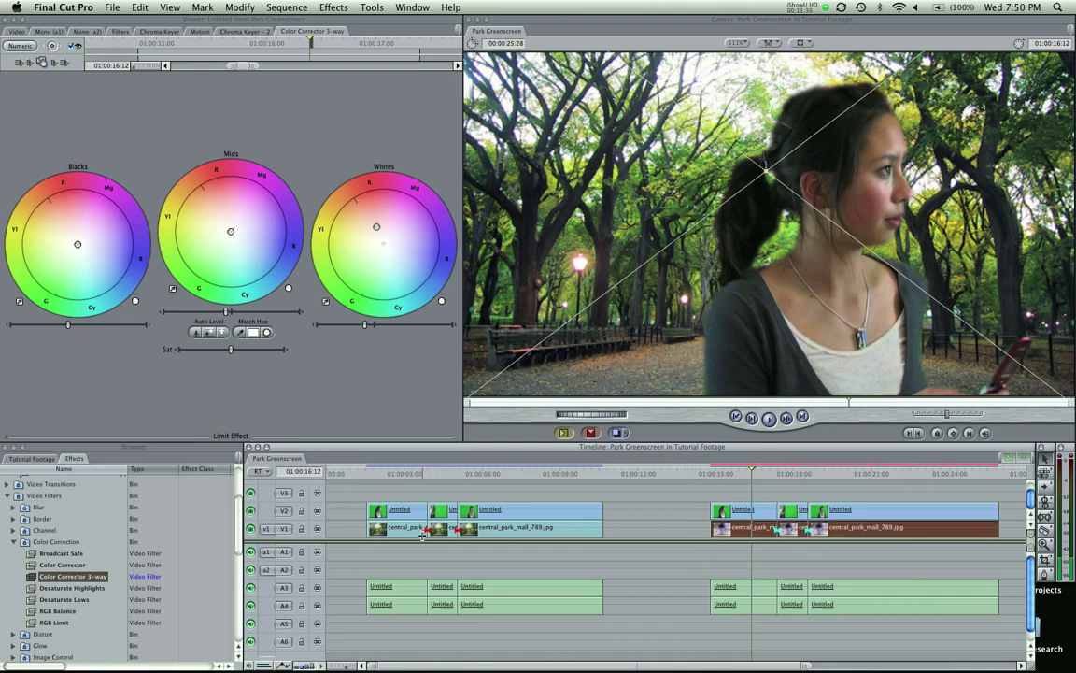
pyautogui.press('Delete')
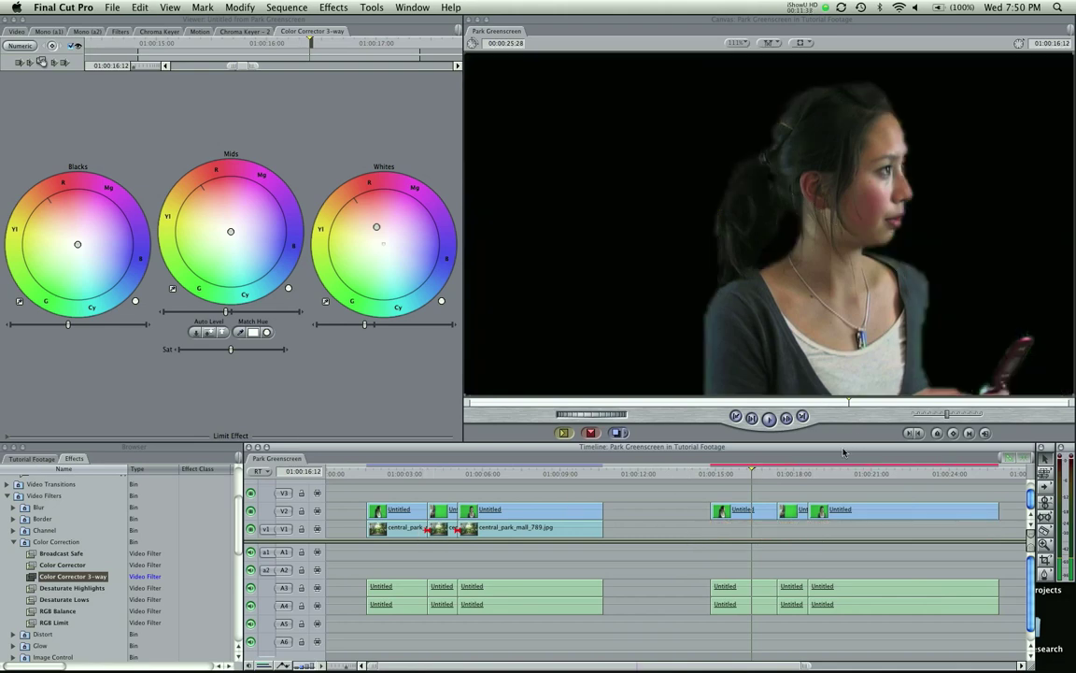
pyautogui.moveTo(796, 477); pyautogui.dragTo(809, 475)
pyautogui.press('super+z')
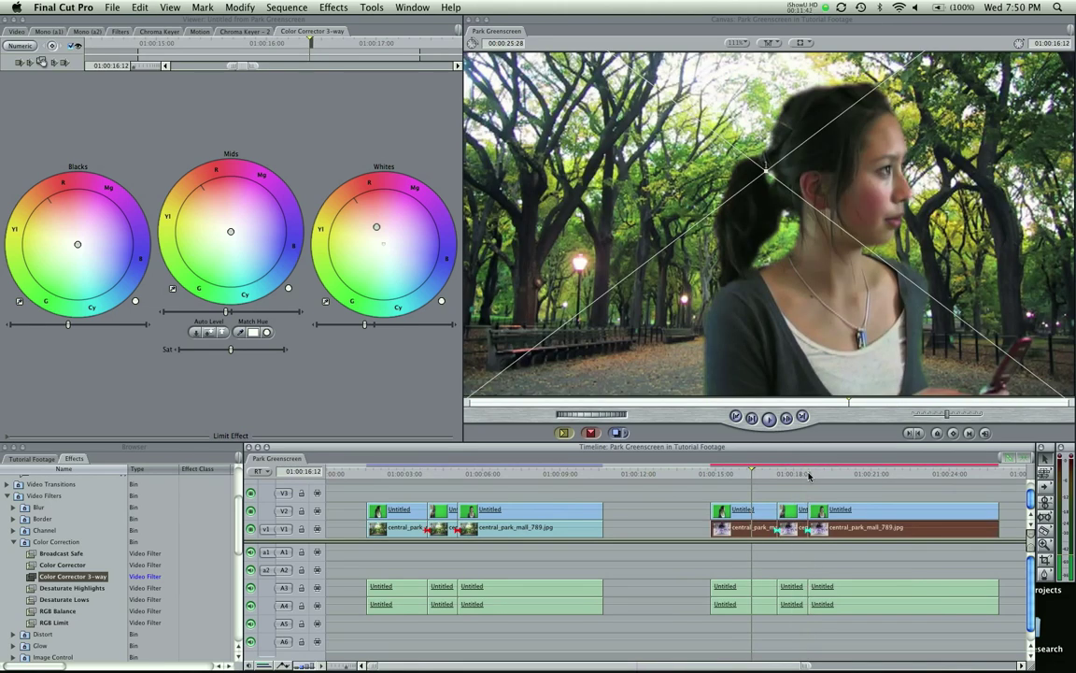
pyautogui.click(792, 495)
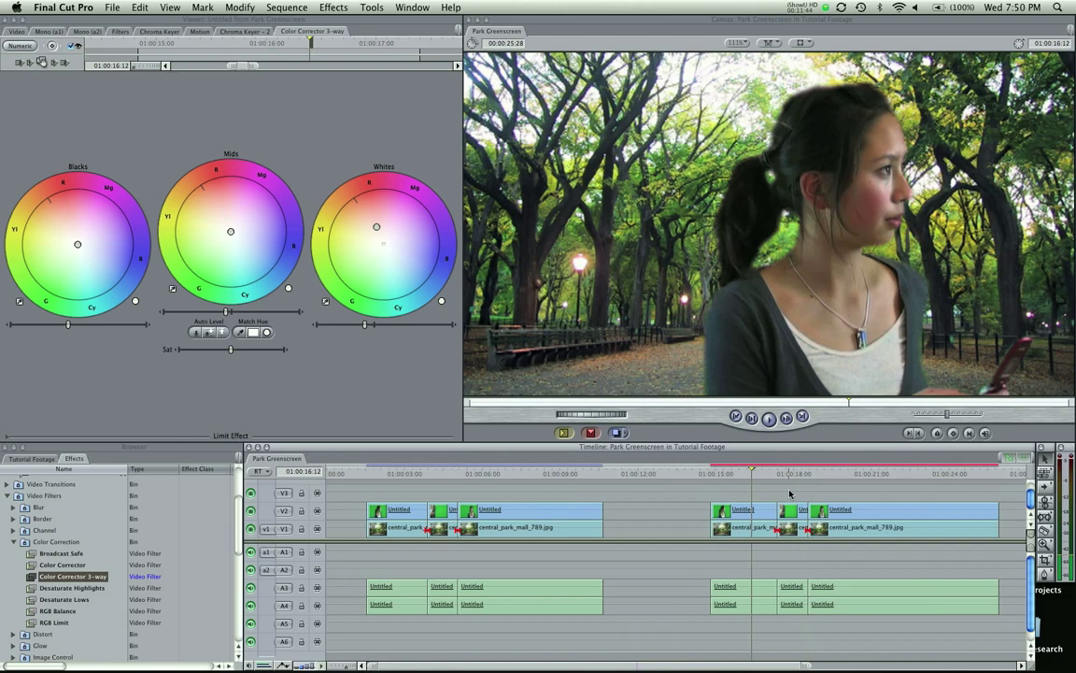
# Step: Render the whole second group of clips and stop the render partway through
pyautogui.moveTo(747, 492); pyautogui.dragTo(934, 611)
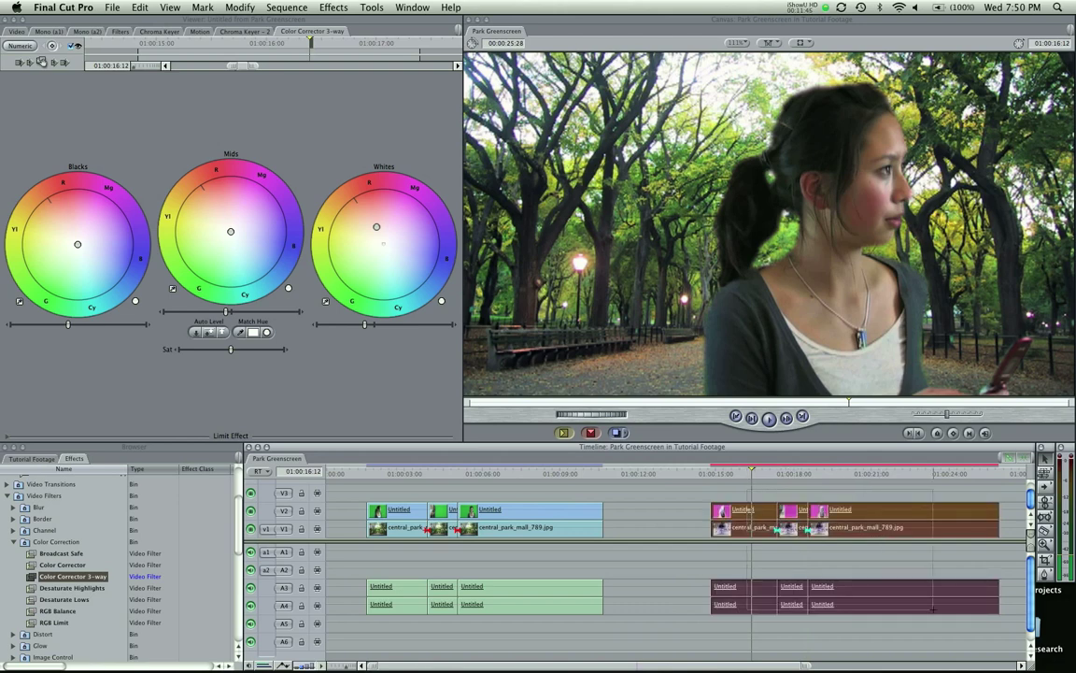
pyautogui.press('super+r')
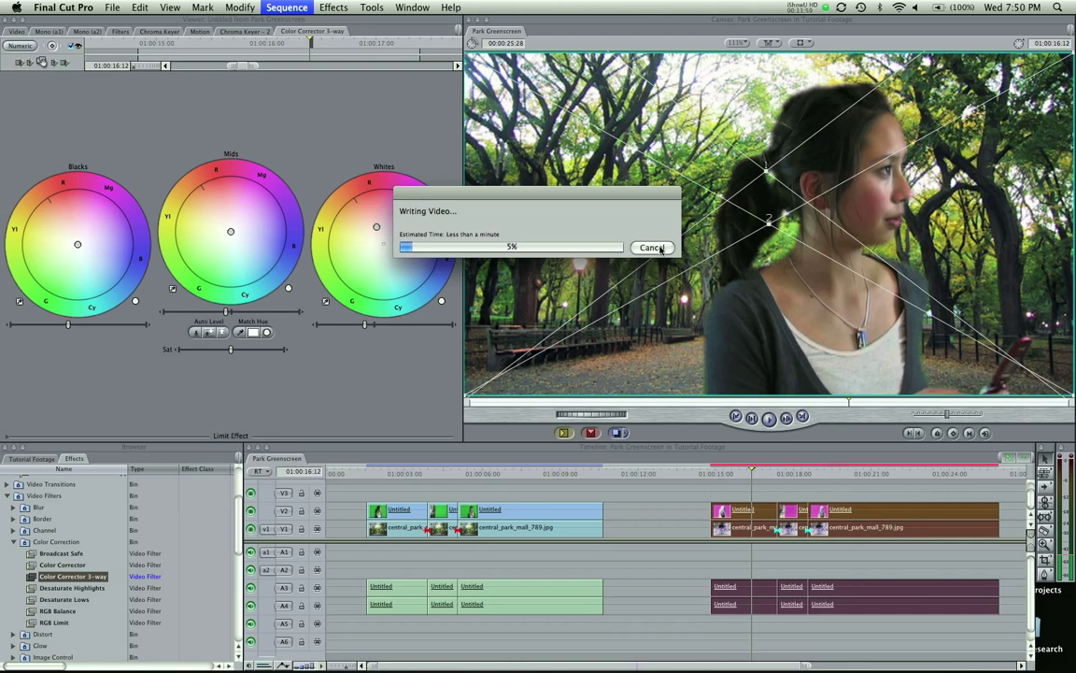
pyautogui.click(652, 248)
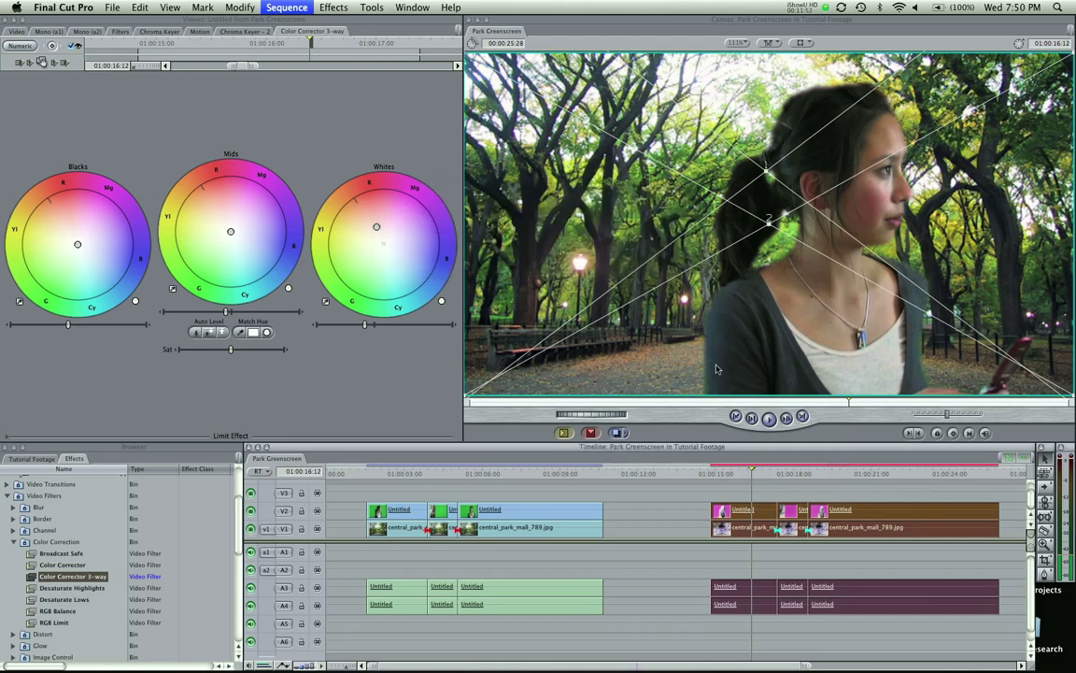
# Step: Scrub through the rendered opening of the second group to inspect the keyed woman's edges
pyautogui.click(722, 473)
pyautogui.moveTo(723, 474); pyautogui.dragTo(730, 475)
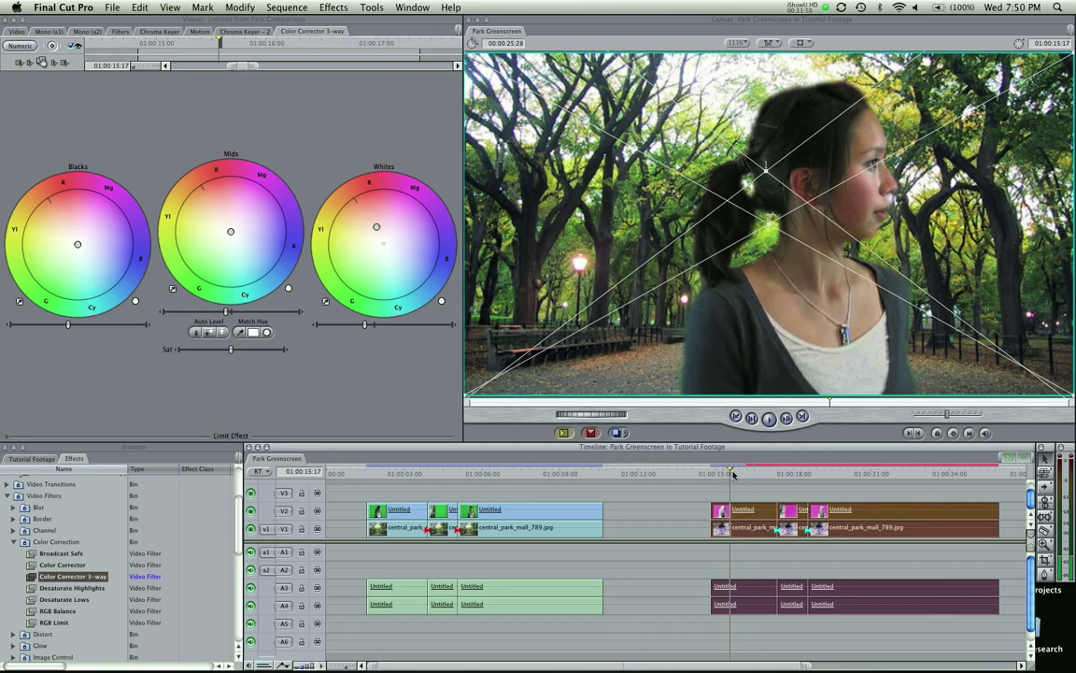
pyautogui.moveTo(733, 474); pyautogui.dragTo(736, 474)
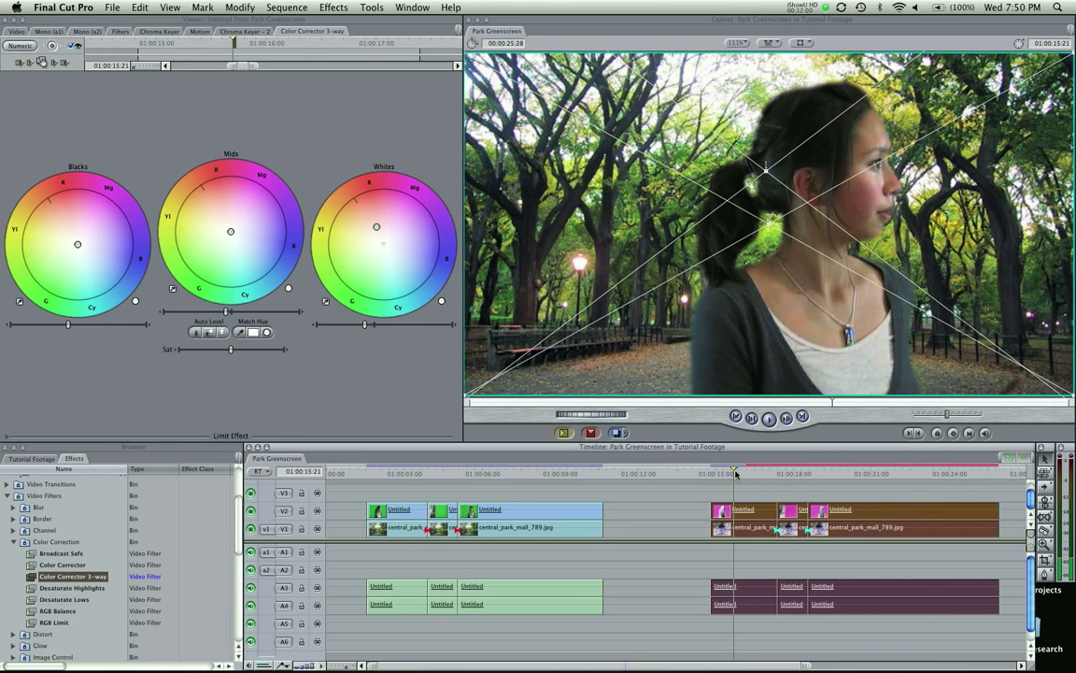